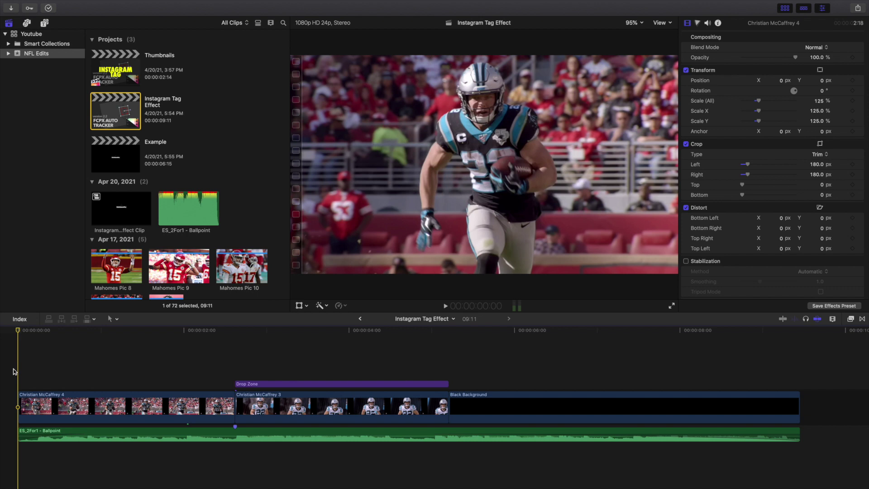
# Play back the Instagram Tag Effect project, reviewing how the username tag follows the player in the second clip
pyautogui.press('space')
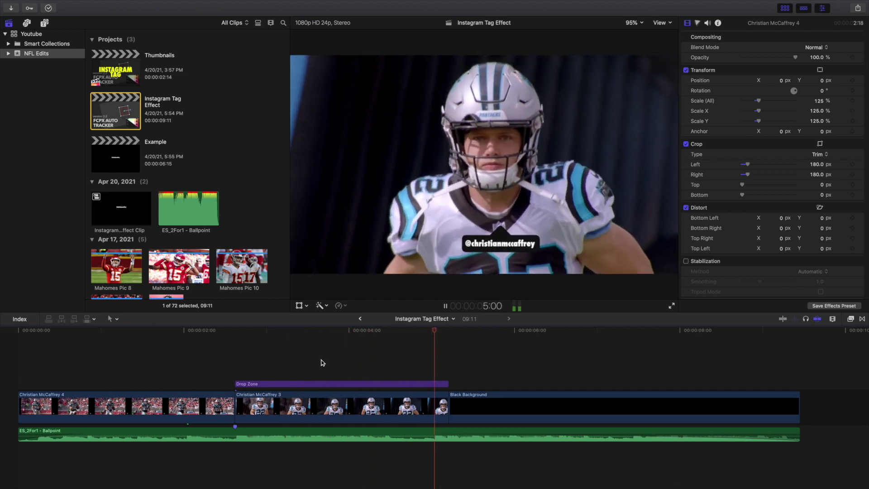
pyautogui.click(241, 366)
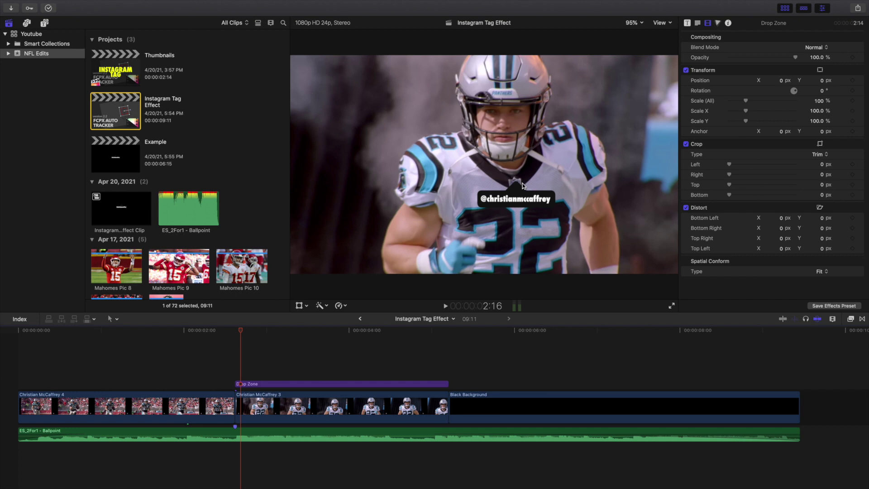
pyautogui.press('space')
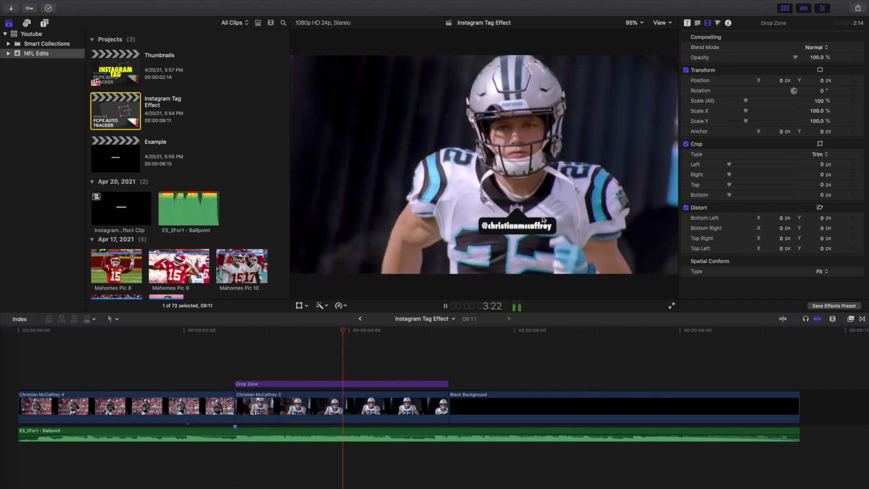
pyautogui.press('space')
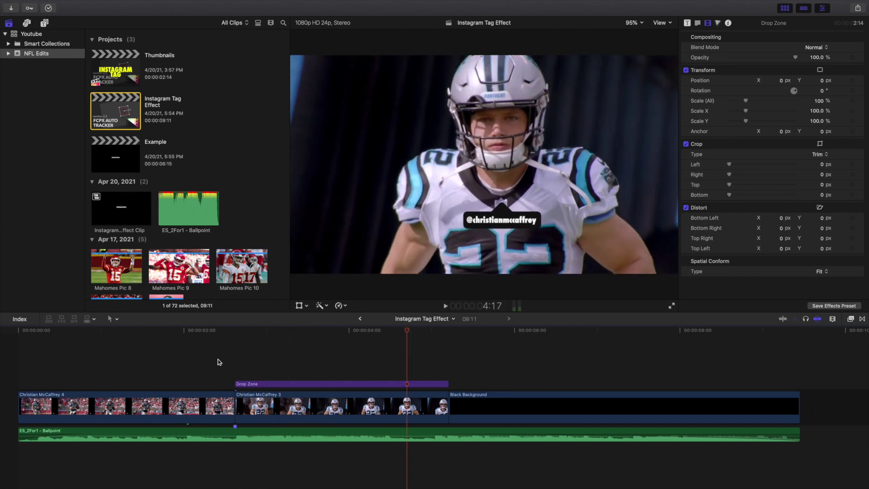
pyautogui.click(235, 360)
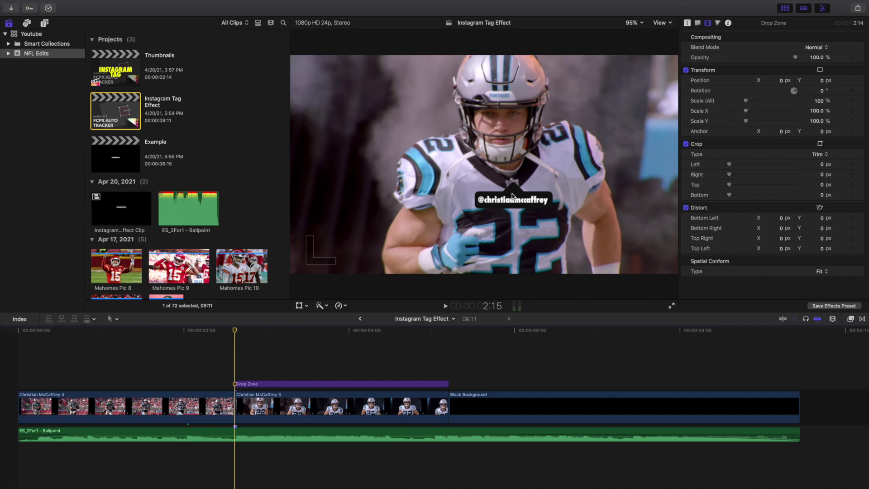
pyautogui.press('space')
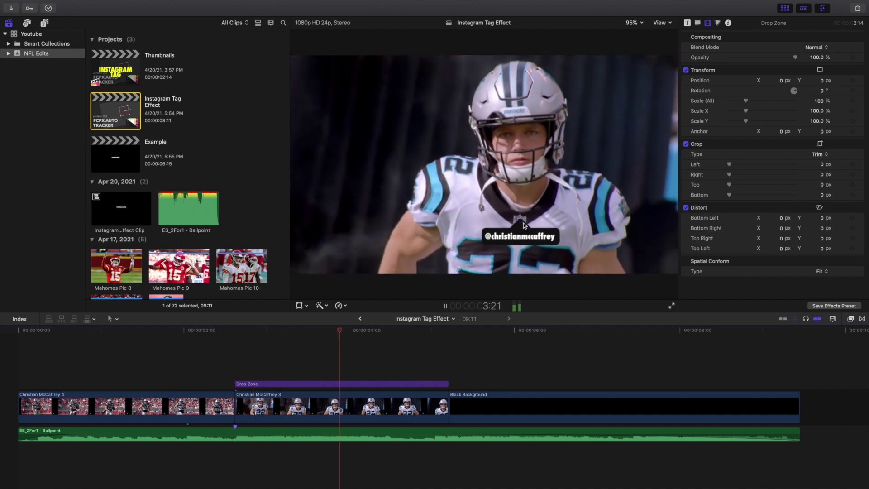
pyautogui.press('space')
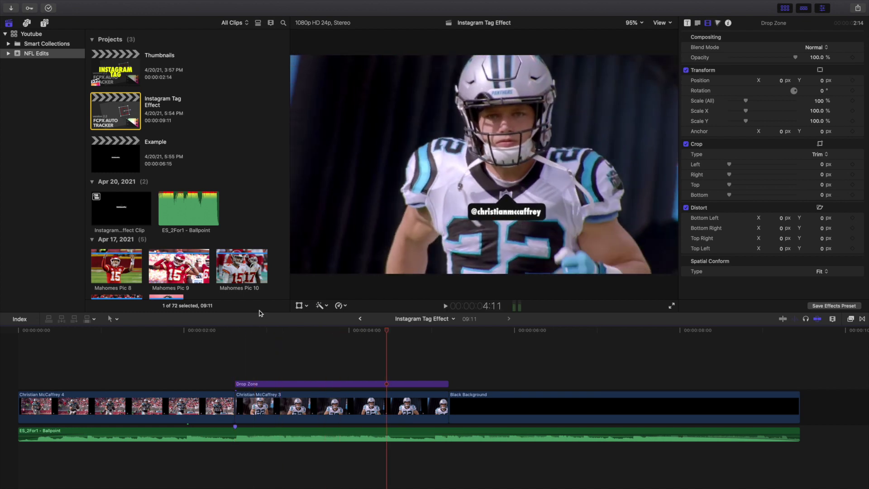
pyautogui.click(237, 355)
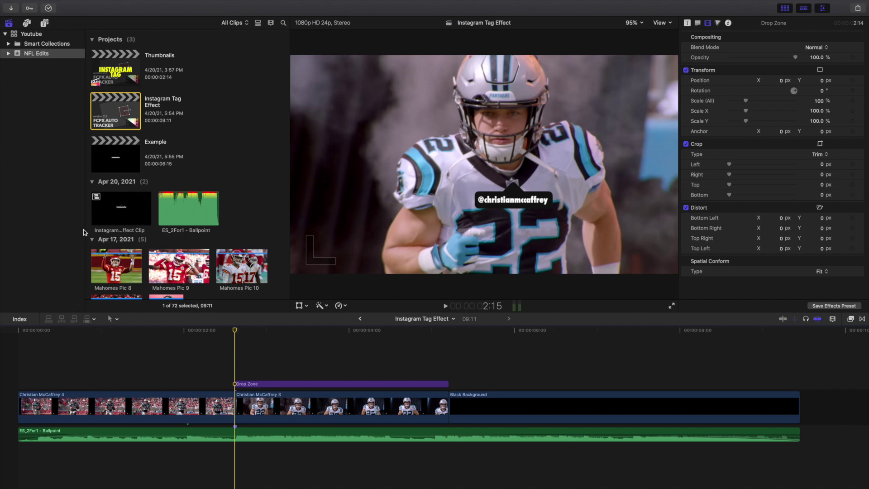
# Open the Example project and place the Shapes generator above the football footage from the start of the timeline
pyautogui.doubleClick(110, 158)
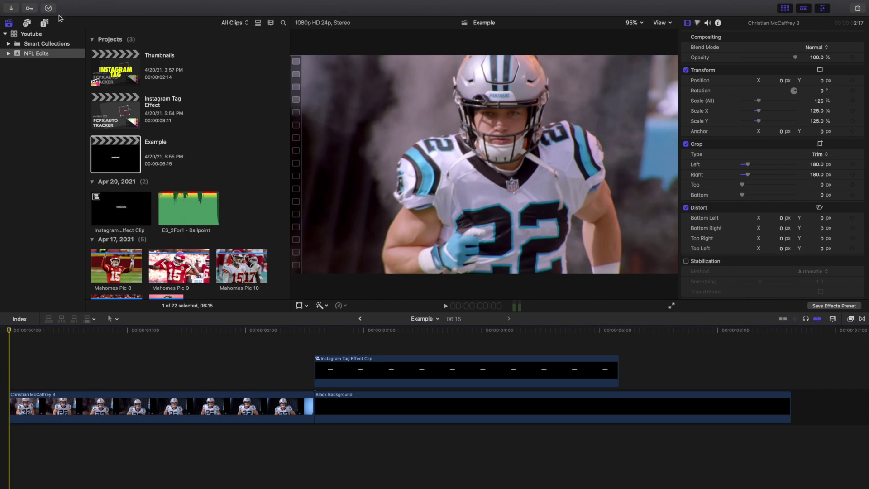
pyautogui.click(44, 23)
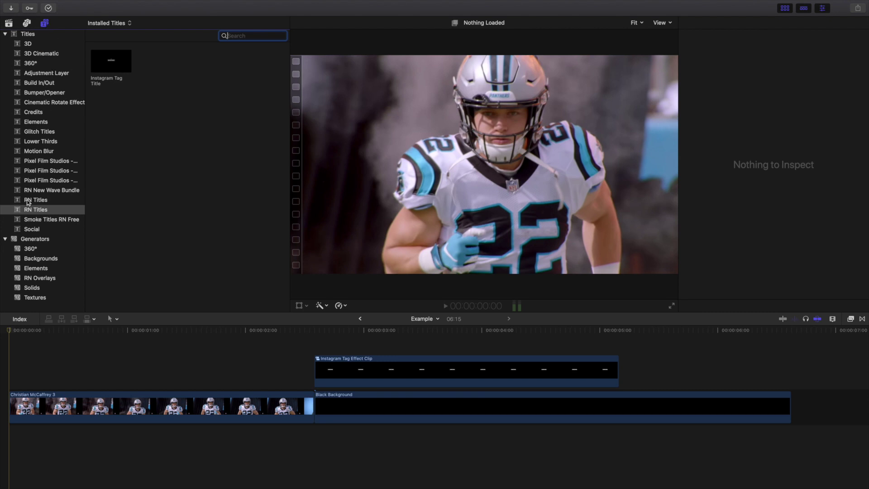
pyautogui.click(34, 241)
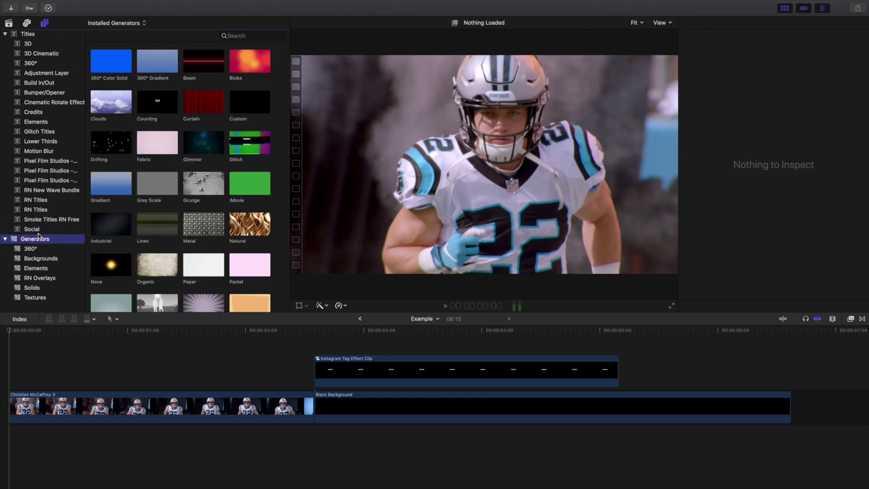
pyautogui.scroll(-3, 171, 119)
pyautogui.scroll(-3, 170, 119)
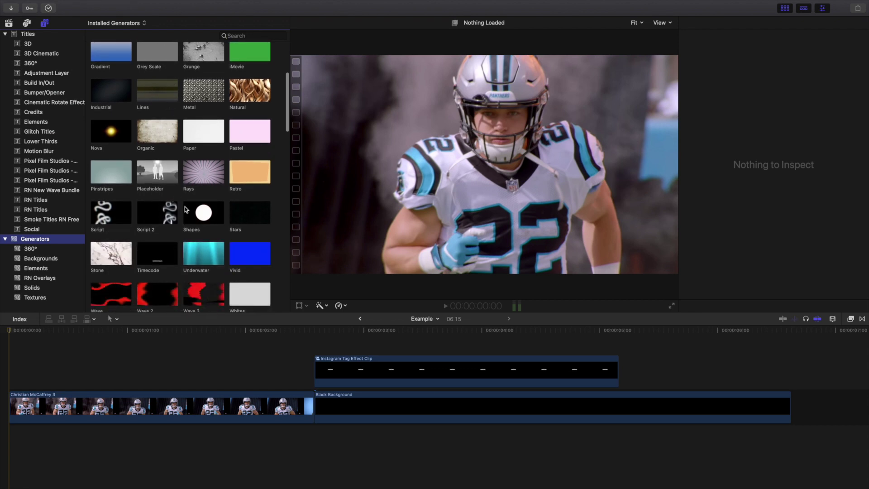
pyautogui.click(199, 213)
pyautogui.moveTo(199, 212); pyautogui.dragTo(12, 364)
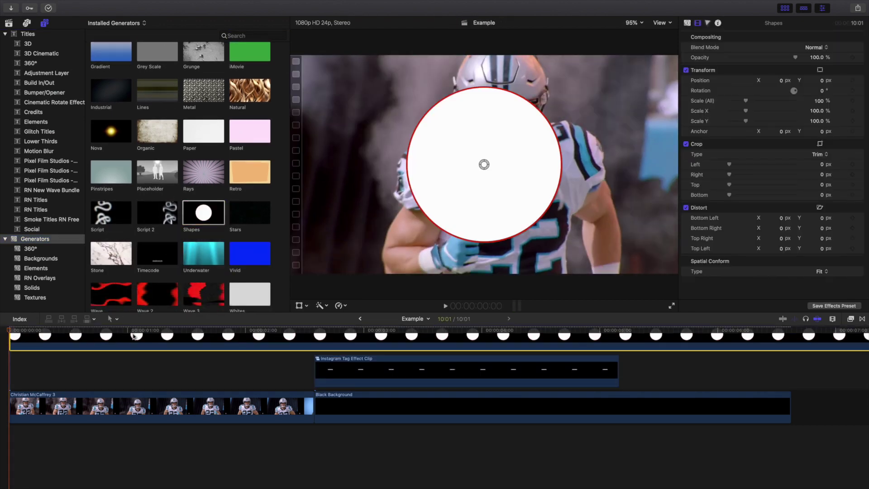
# Split the Shapes clip at 2:14, where the football footage ends, and delete the part after the cut
pyautogui.click(8, 22)
pyautogui.click(314, 363)
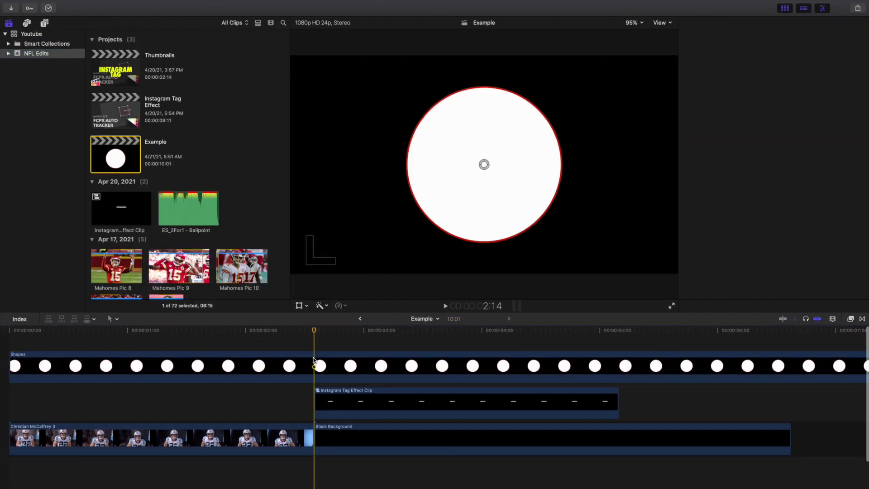
pyautogui.press('super+b')
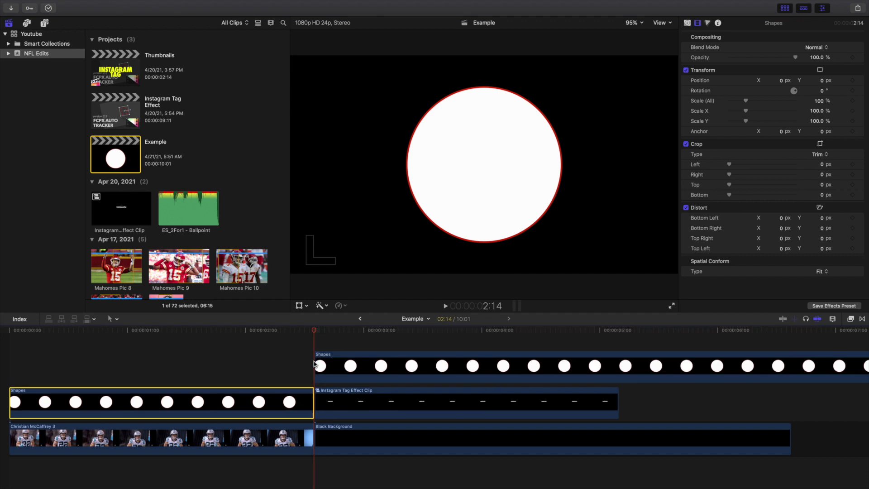
pyautogui.click(325, 362)
pyautogui.press('Delete')
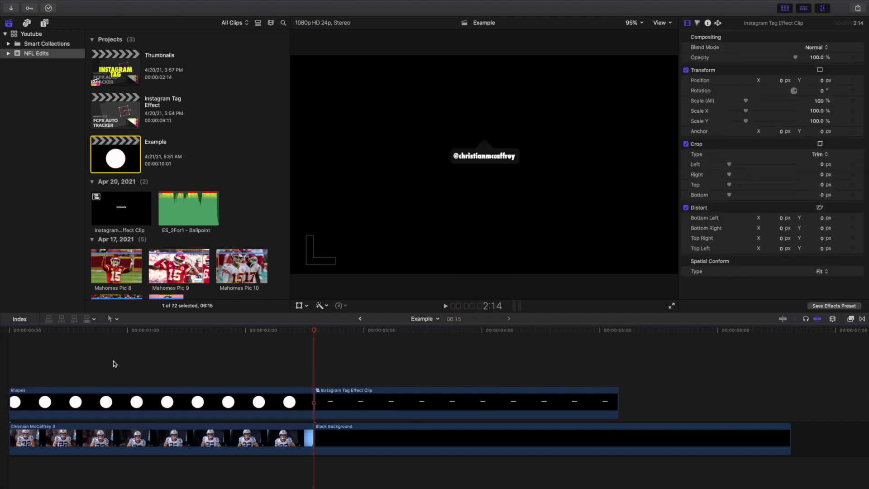
# Change the shape of the Shapes generator clip above the football footage to Rectangle
pyautogui.click(113, 362)
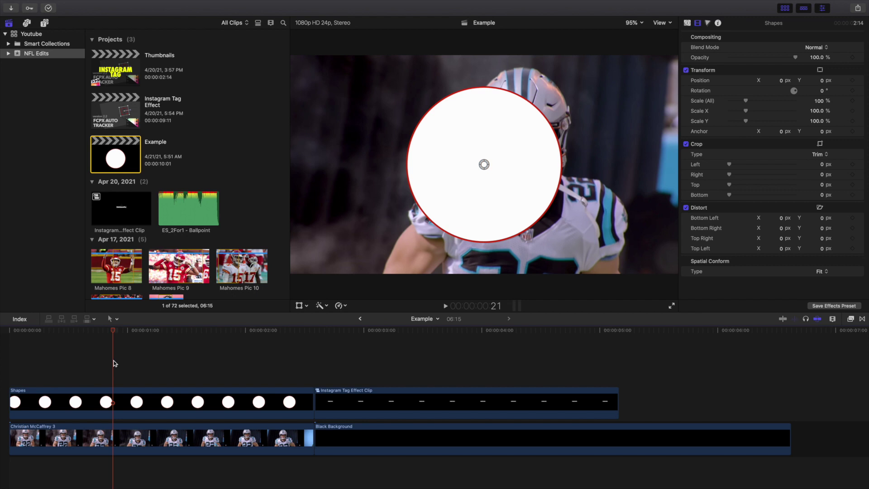
pyautogui.click(116, 399)
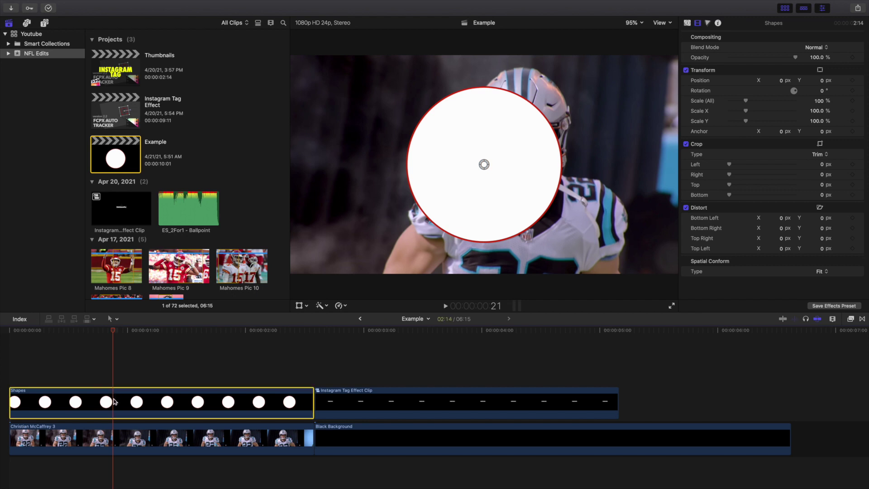
pyautogui.click(687, 23)
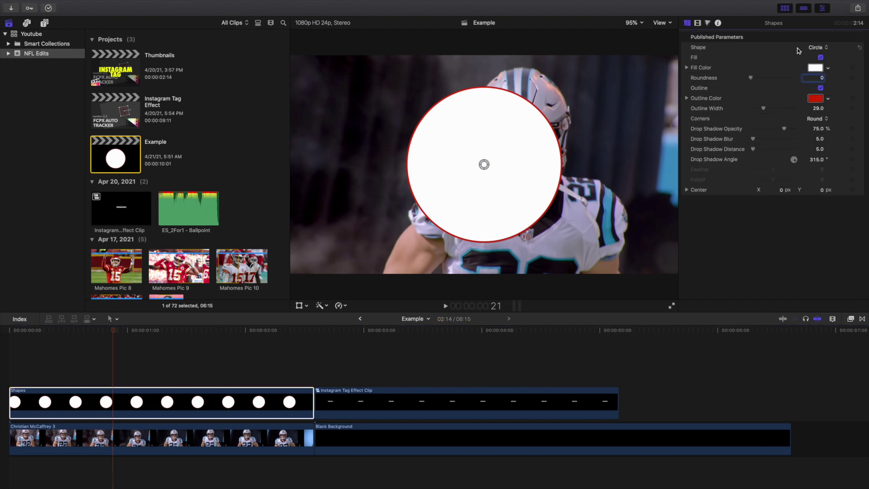
pyautogui.click(816, 47)
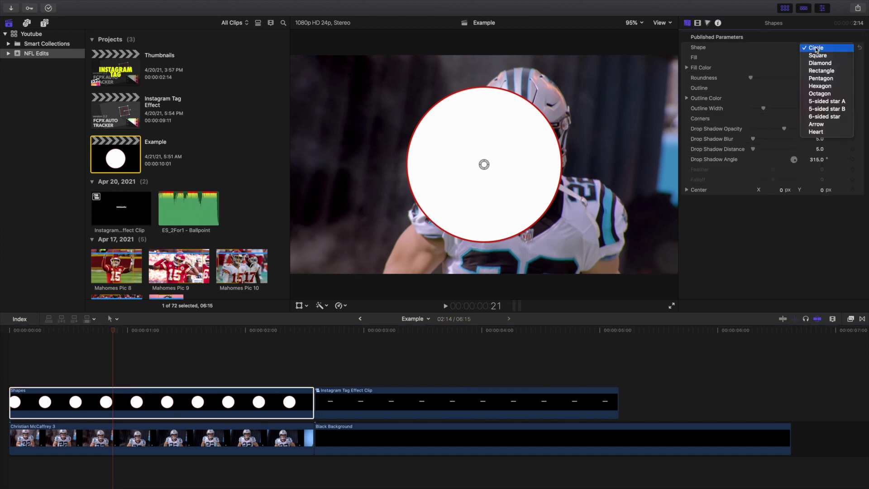
pyautogui.click(814, 71)
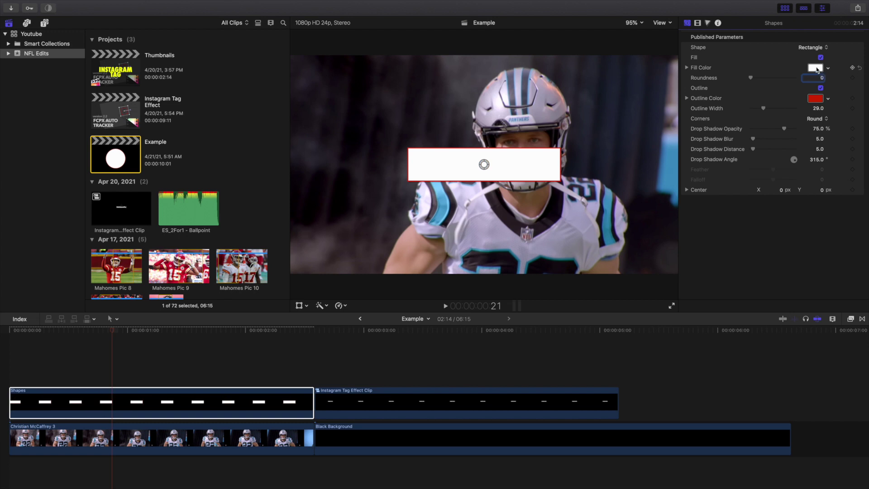
# Darken the rectangle's fill color to dark grey and set its roundness to 8
pyautogui.click(816, 68)
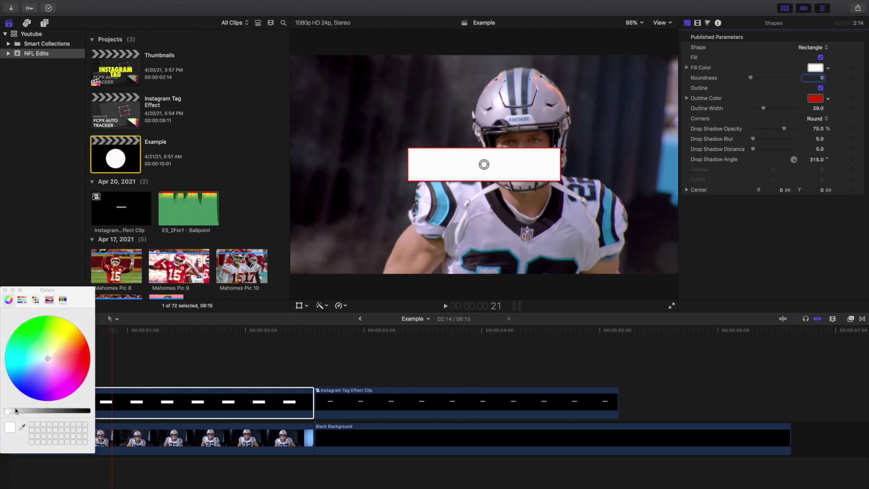
pyautogui.moveTo(6, 414); pyautogui.dragTo(70, 416)
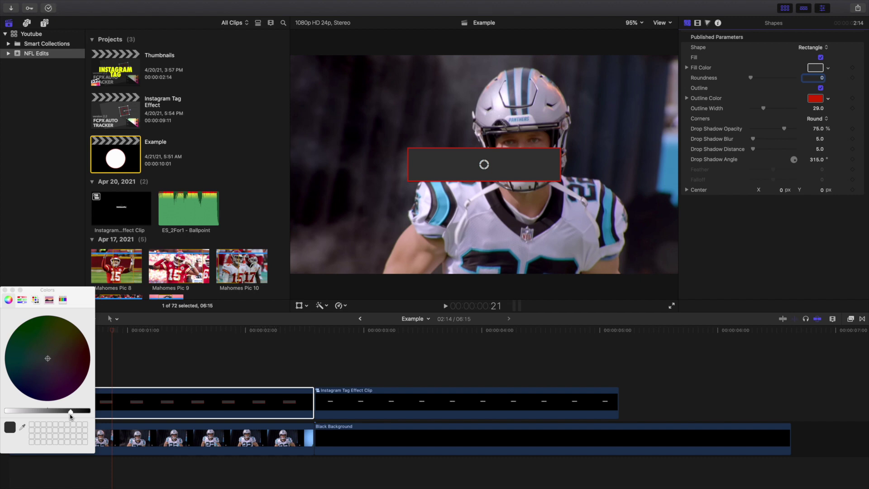
pyautogui.click(5, 289)
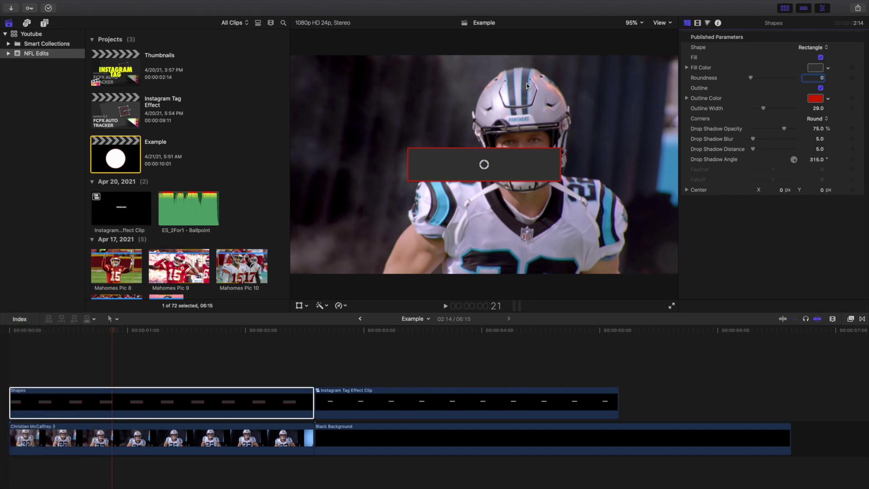
pyautogui.click(821, 78)
pyautogui.write('8')
pyautogui.press('Return')
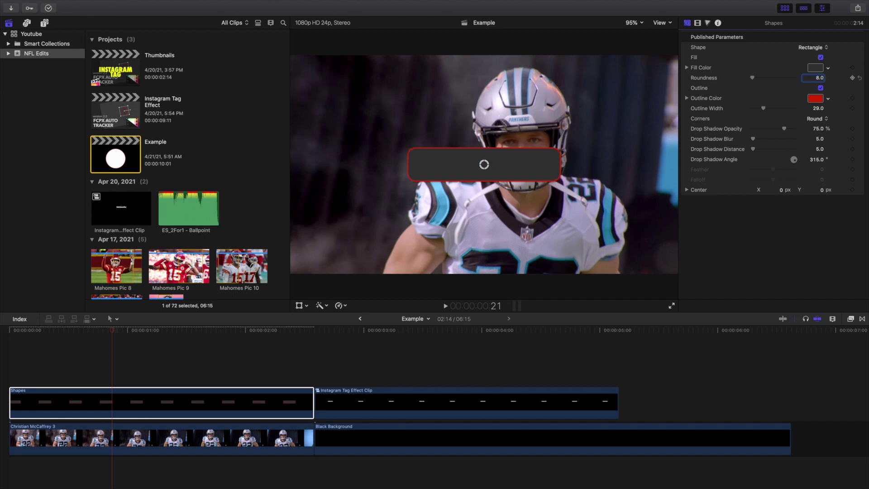
# Turn off the rectangle's outline and set its drop shadow opacity to 0%
pyautogui.click(820, 89)
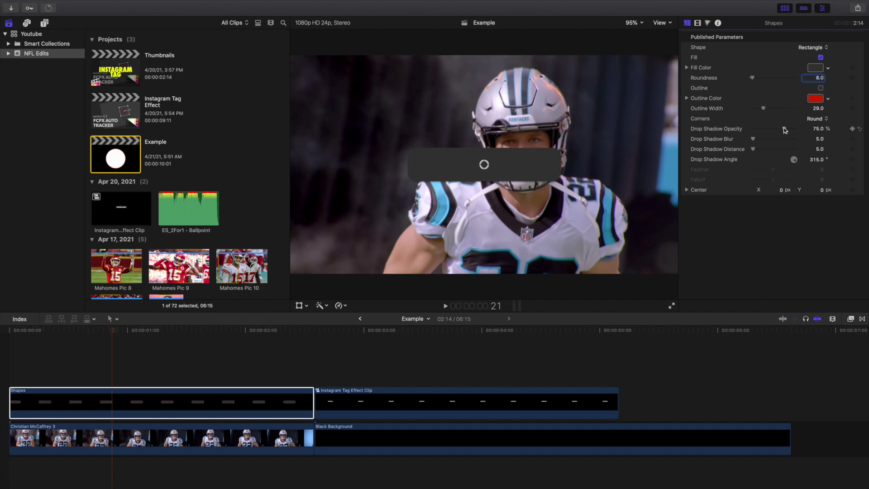
pyautogui.moveTo(784, 130); pyautogui.dragTo(729, 132)
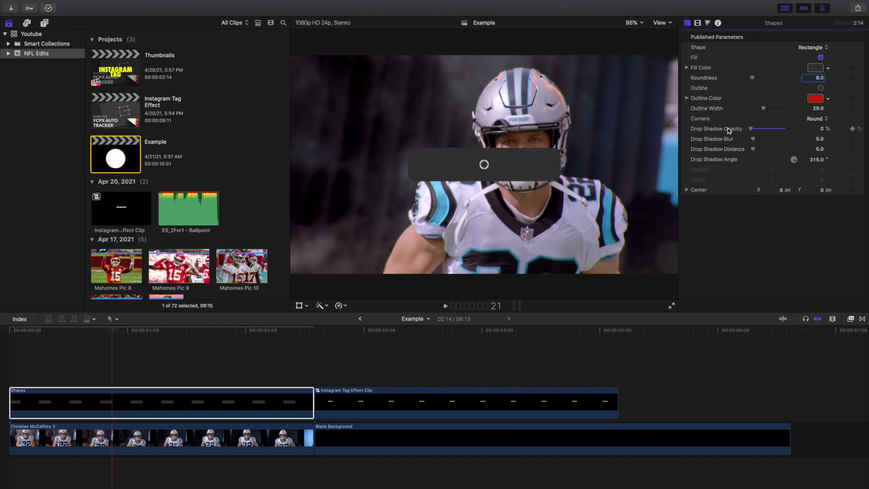
# Duplicate the Shapes clip directly above itself from the timeline start and change the copy's shape to Diamond
pyautogui.click(5, 373)
pyautogui.moveTo(28, 395); pyautogui.dragTo(45, 369)
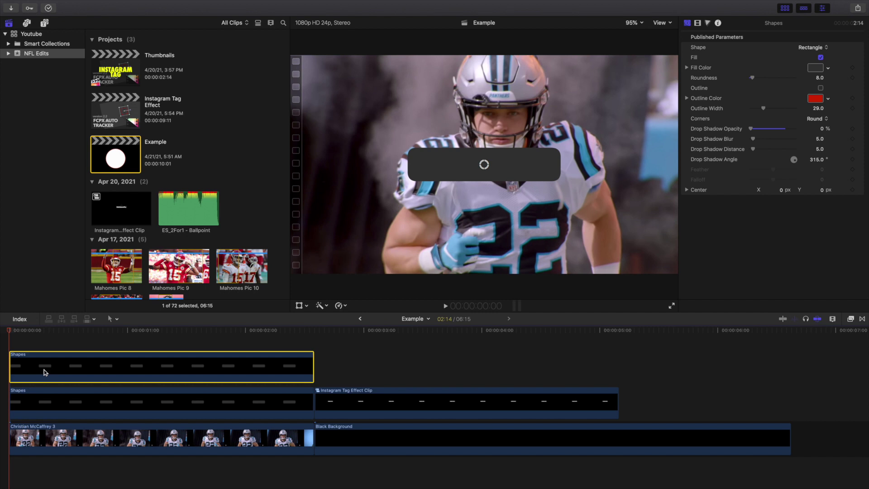
pyautogui.click(104, 346)
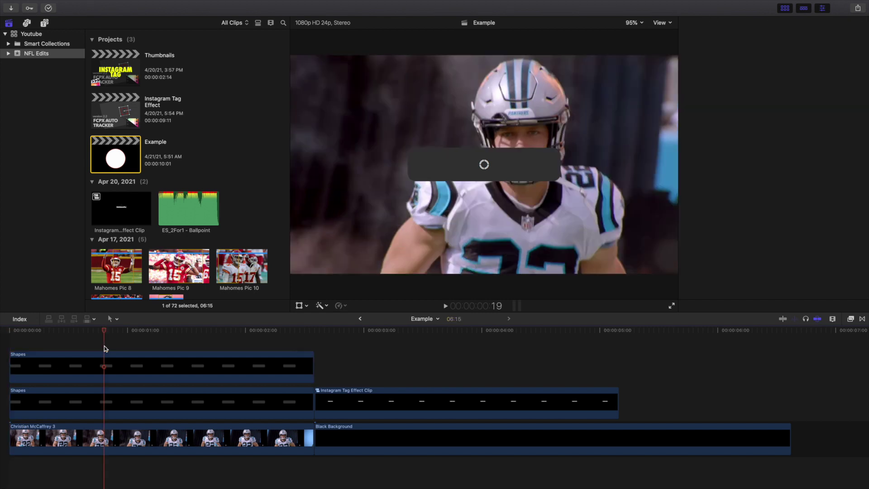
pyautogui.click(99, 369)
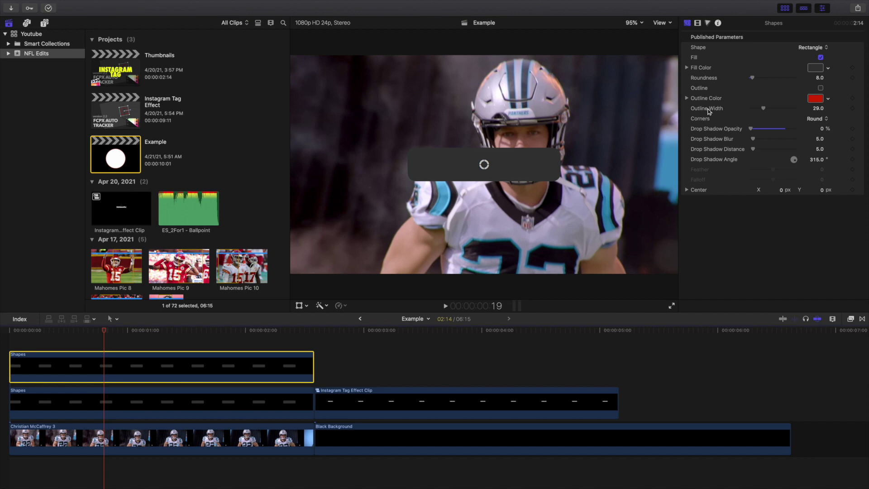
pyautogui.click(805, 49)
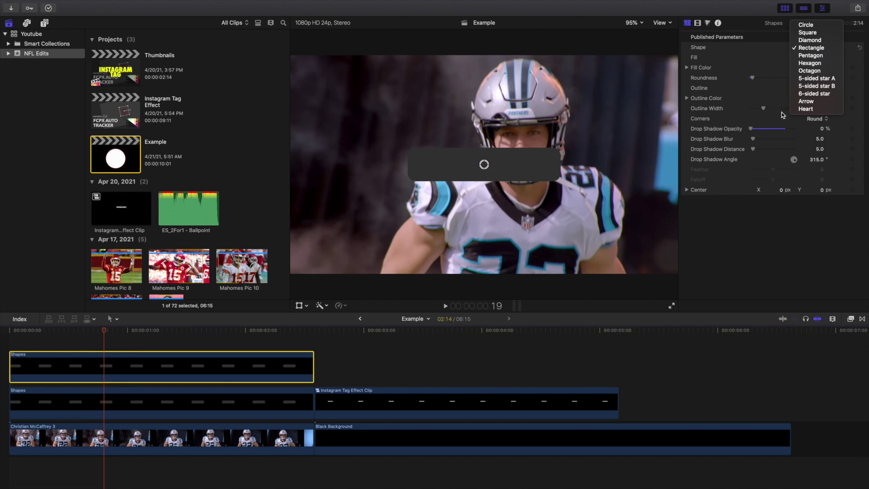
pyautogui.click(814, 41)
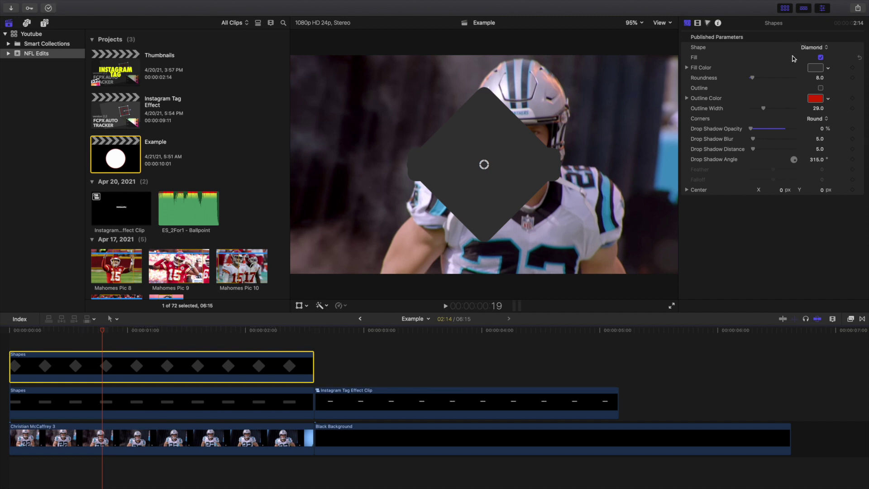
# Set the X position of the lower, rectangle Shapes clip to 3.9 px
pyautogui.click(126, 411)
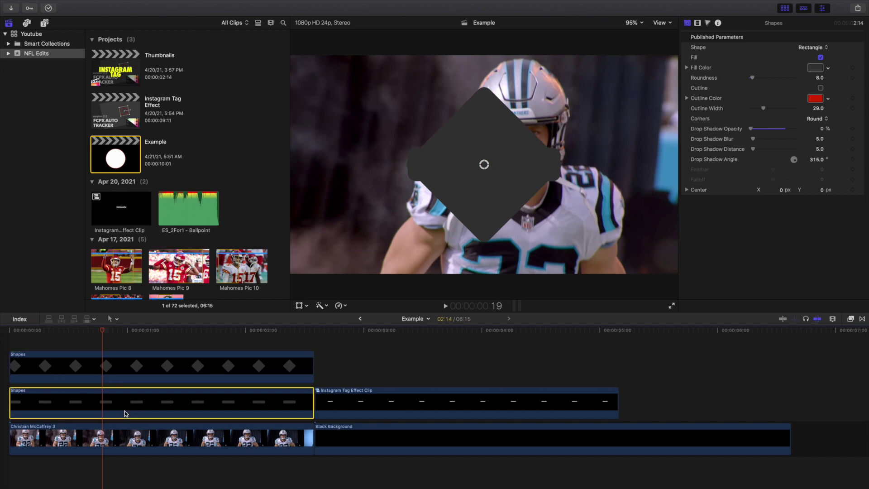
pyautogui.click(696, 23)
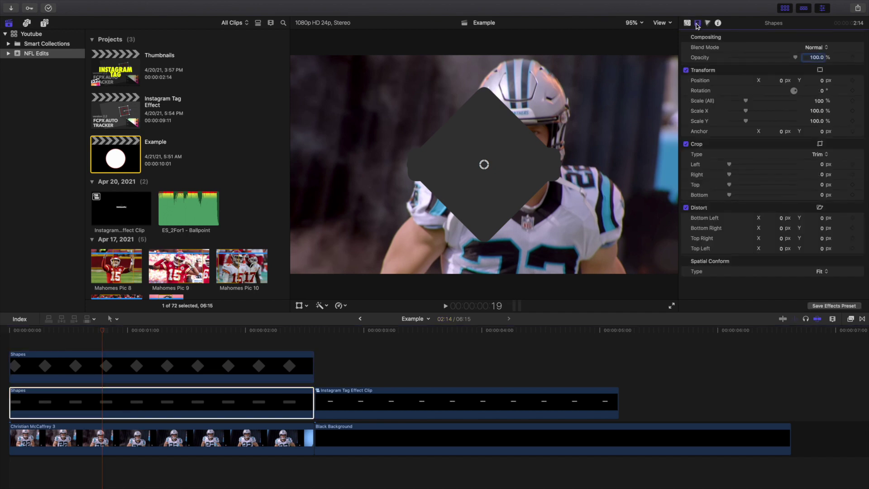
pyautogui.click(780, 82)
pyautogui.write('3.9')
pyautogui.press('Return')
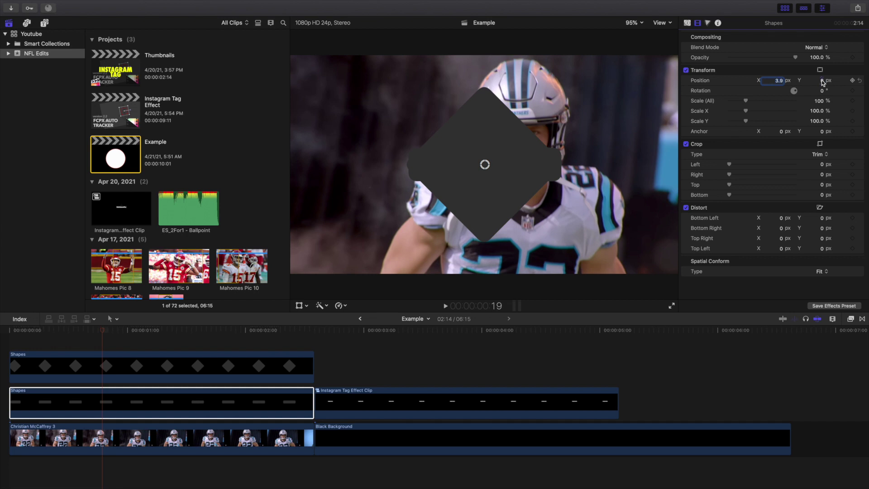
# Set the rectangle Shapes clip's Y position to 41.7 px and its overall scale to 45%
pyautogui.click(822, 82)
pyautogui.write('41.7')
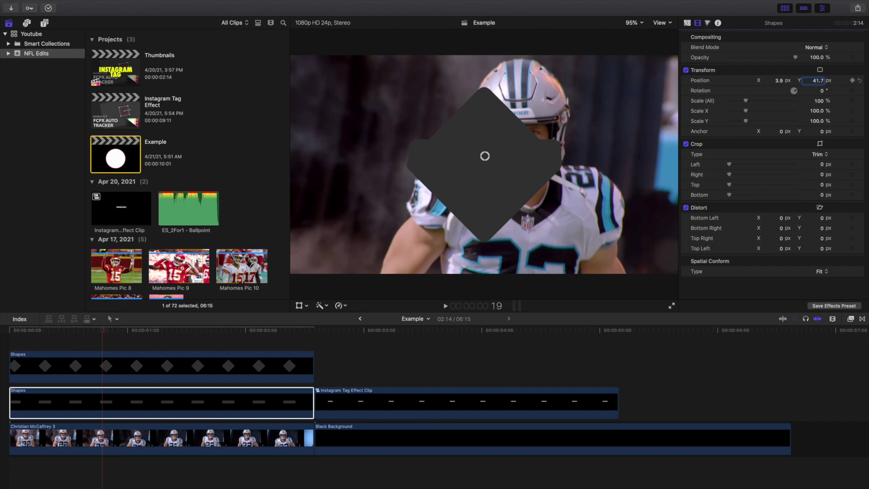
pyautogui.click(819, 101)
pyautogui.write('45')
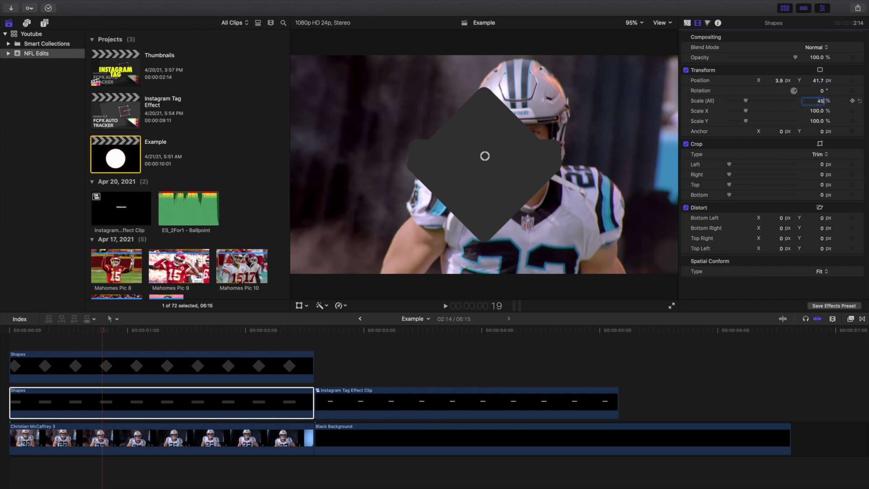
pyautogui.press('Return')
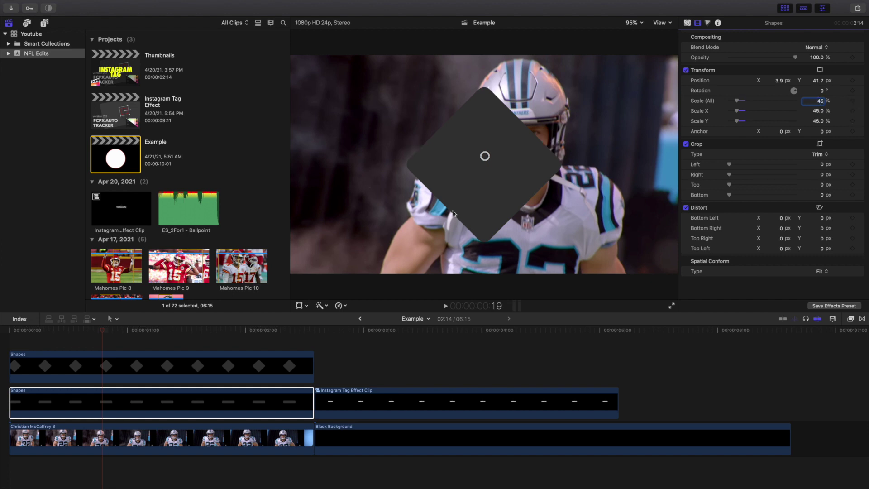
# Set the diamond Shapes clip's position to X 2.0 px and Y 4.7 px, and its overall scale to 30%
pyautogui.click(202, 359)
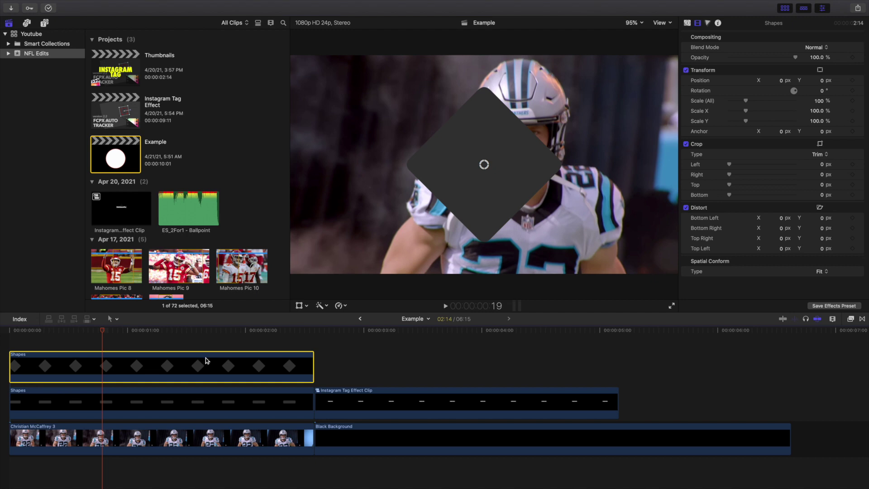
pyautogui.click(781, 80)
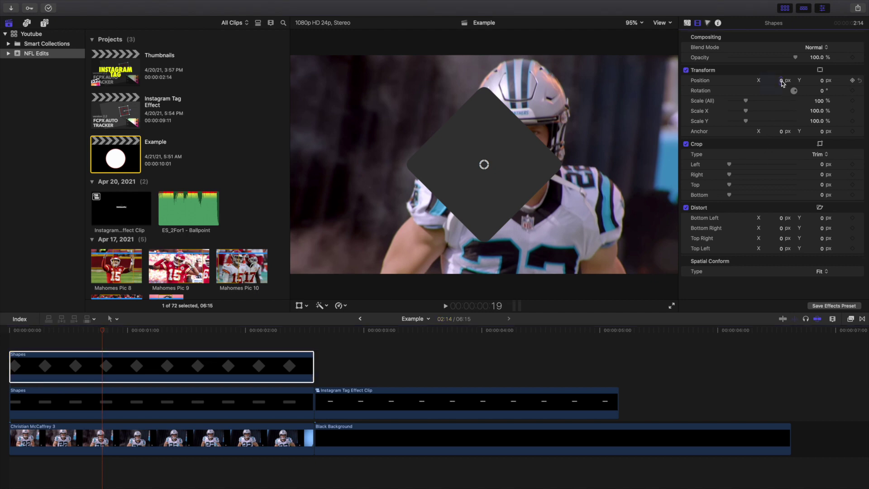
pyautogui.write('2.')
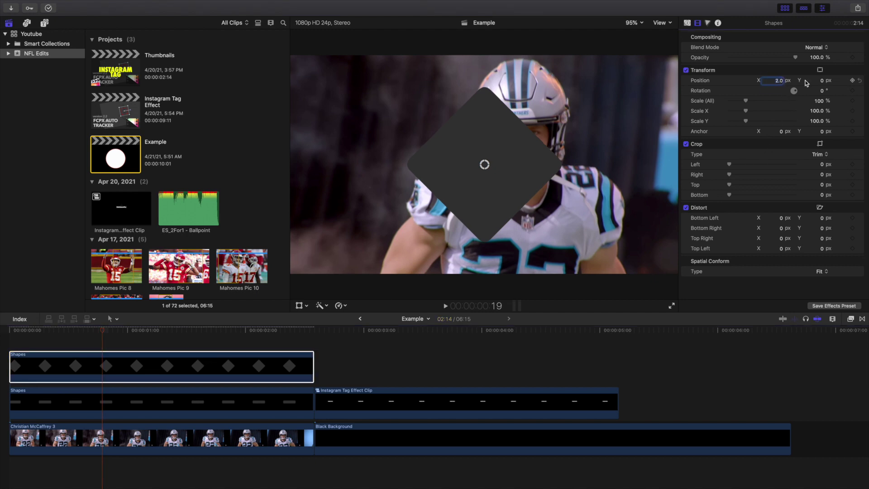
pyautogui.press('Return')
pyautogui.click(821, 82)
pyautogui.write('4.7')
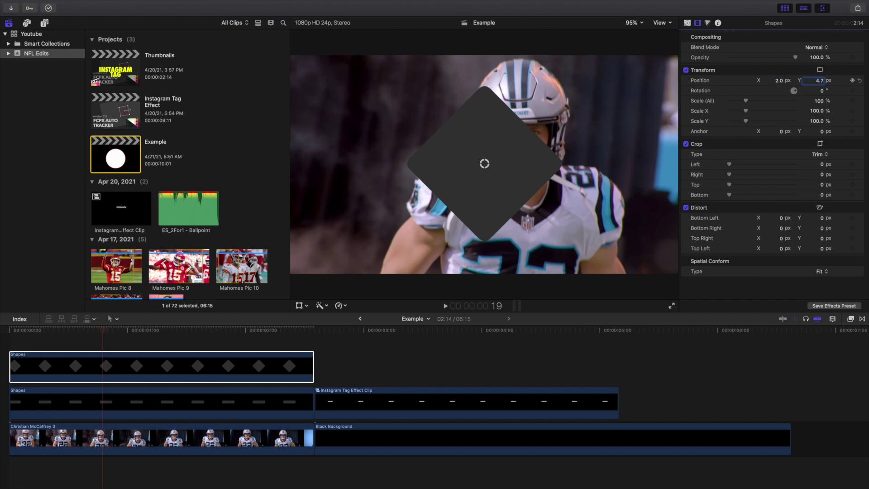
pyautogui.click(821, 101)
pyautogui.write('30')
pyautogui.press('Return')
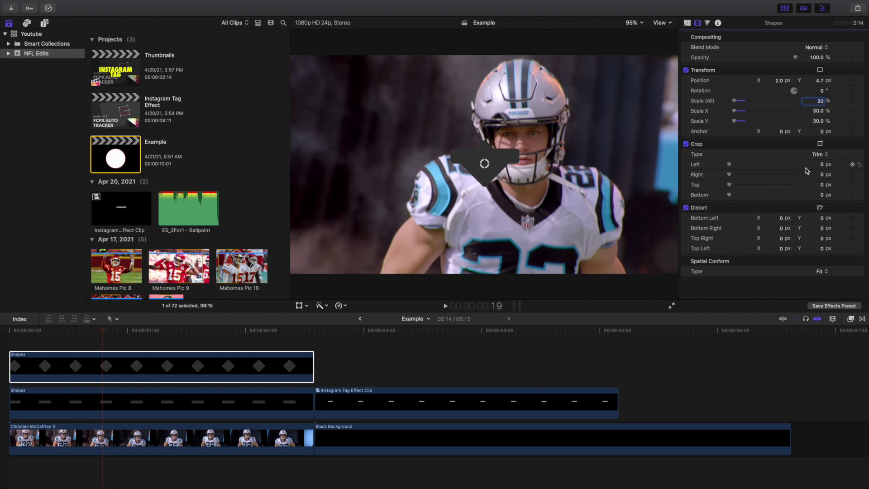
# Crop 620 px off the bottom of the diamond so only its tip extends above the rectangle
pyautogui.click(821, 195)
pyautogui.write('620')
pyautogui.press('Return')
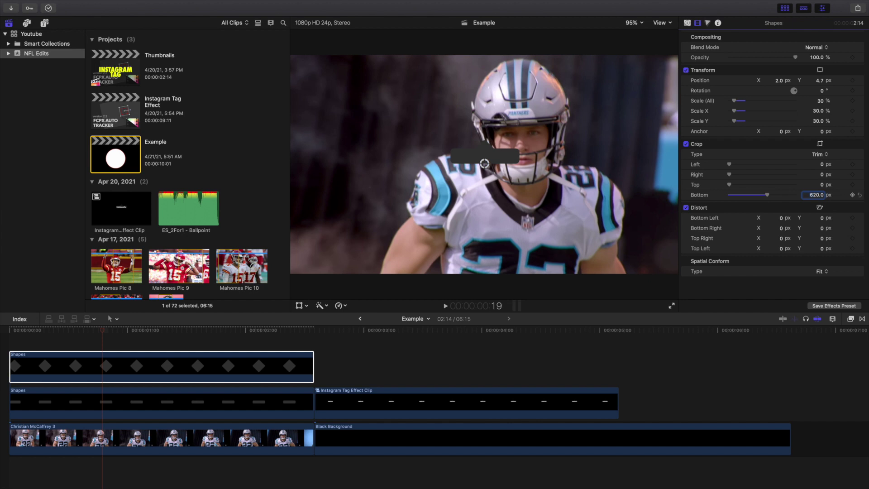
pyautogui.click(631, 23)
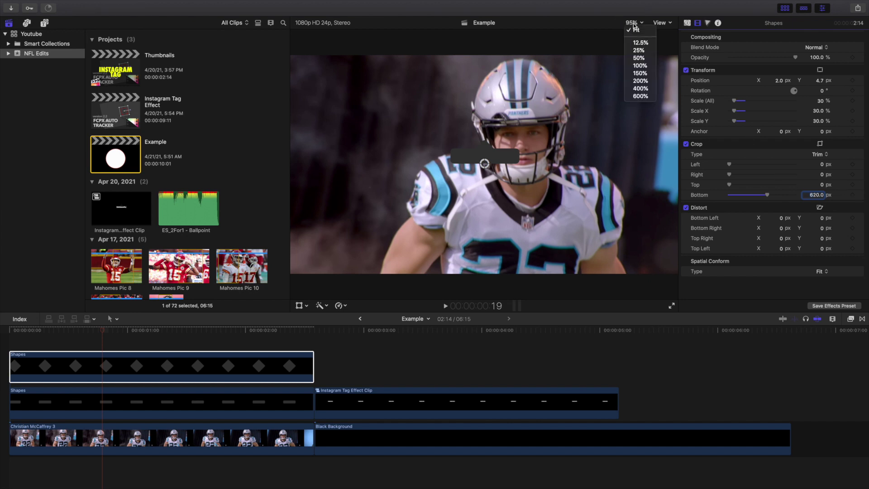
pyautogui.click(633, 89)
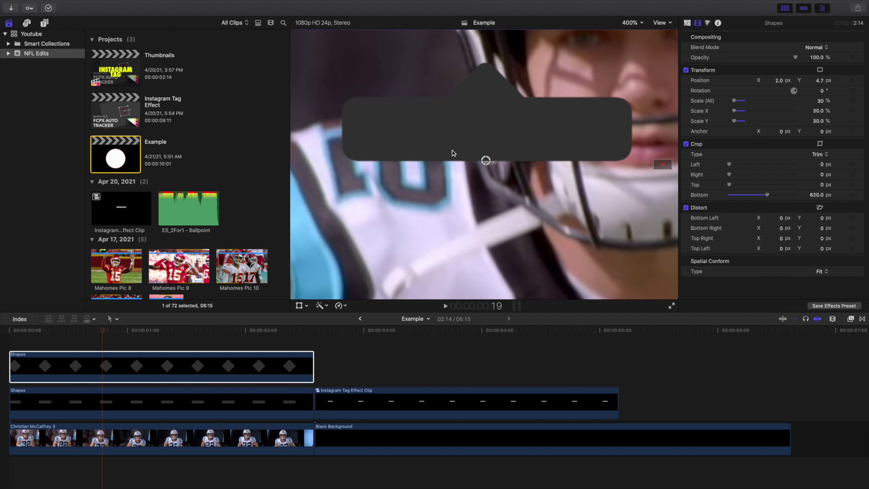
pyautogui.click(632, 23)
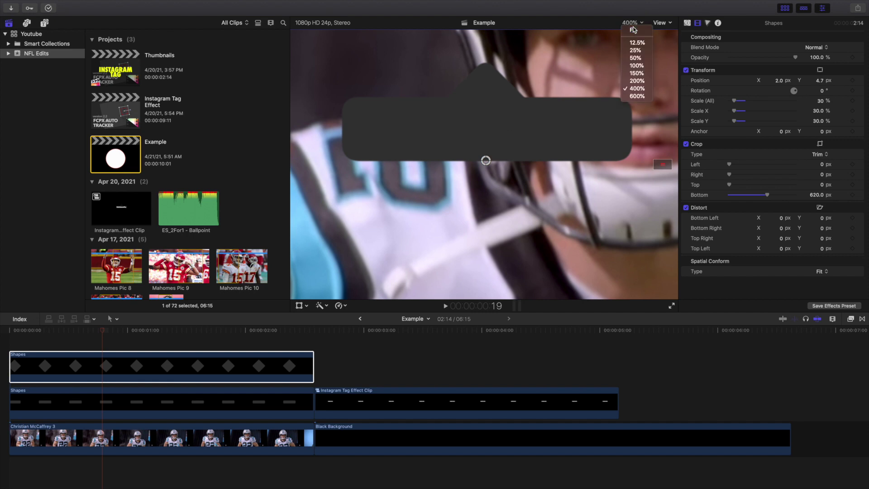
pyautogui.click(633, 29)
pyautogui.click(181, 366)
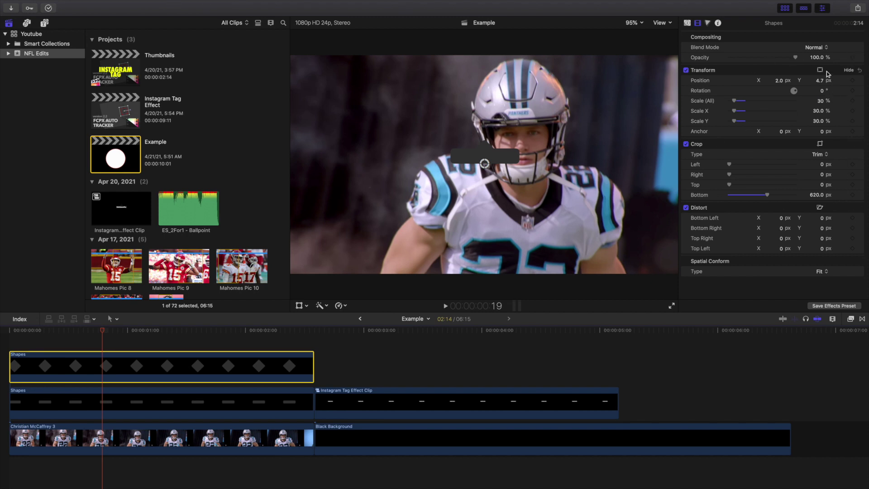
pyautogui.click(184, 409)
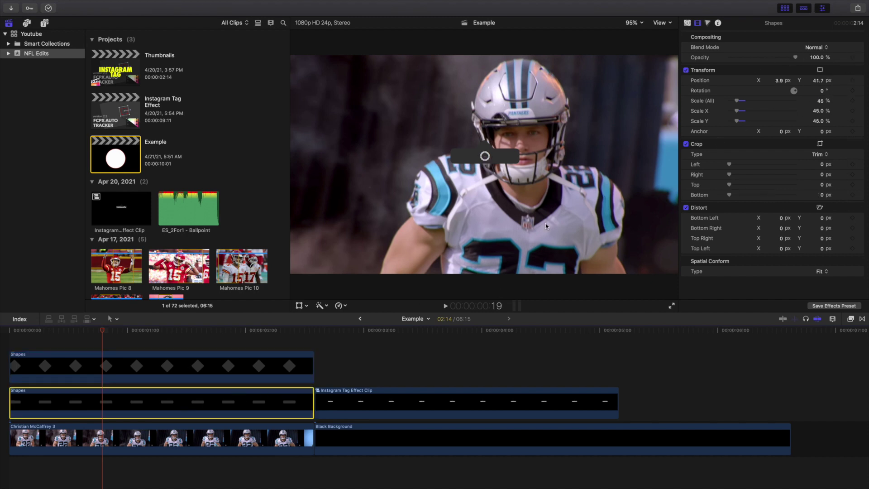
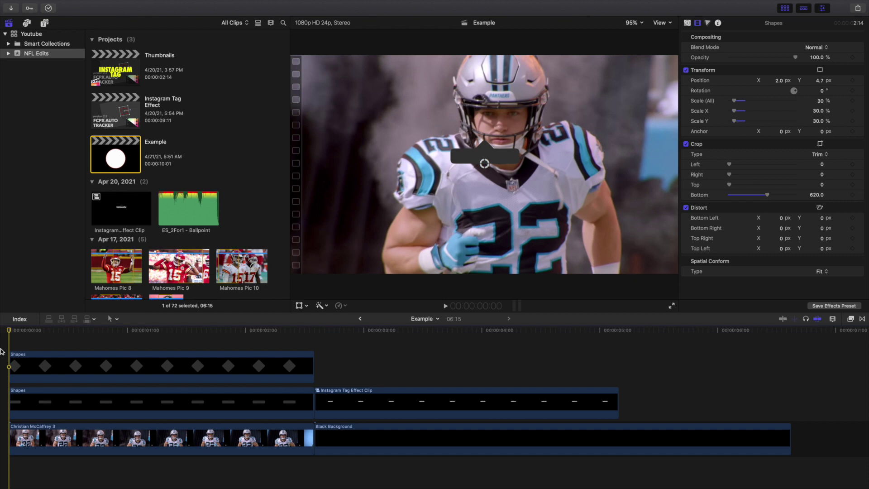
# Add a Basic Title above the Shapes clips from the timeline start and cut off the part extending past the footage clip
pyautogui.hotkey('ctrl', 't')
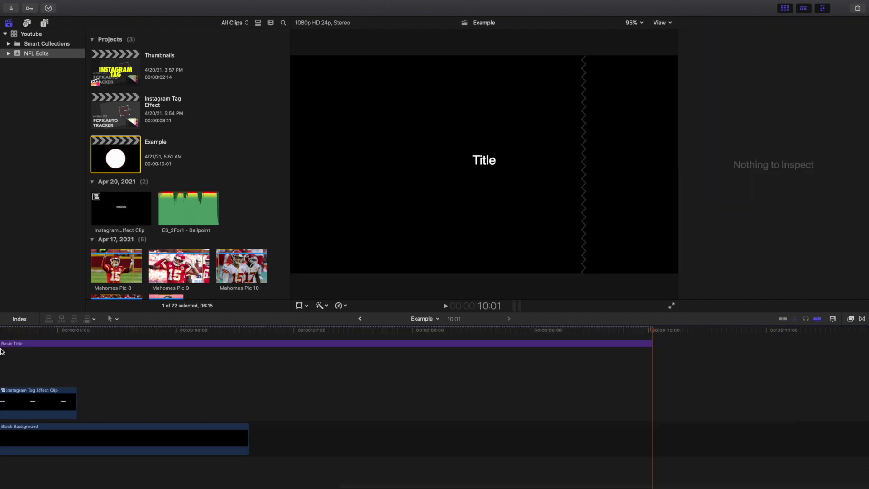
pyautogui.hscroll(-10, 81, 352)
pyautogui.click(323, 345)
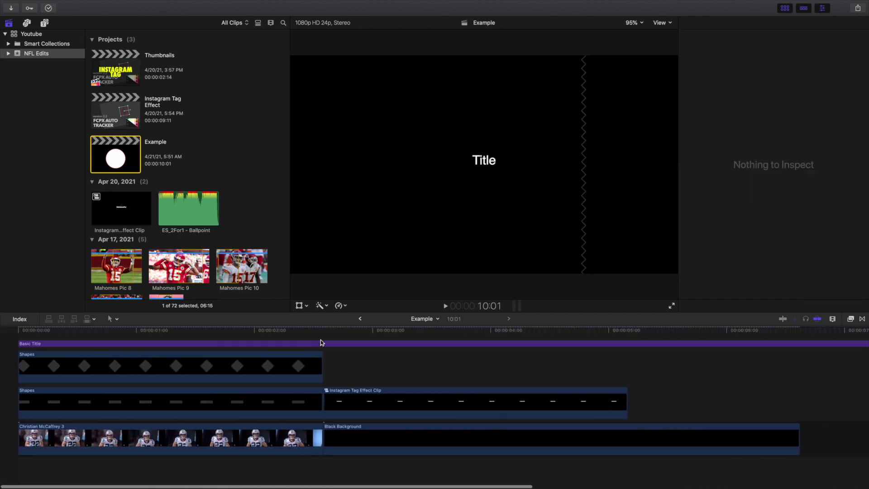
pyautogui.click(324, 347)
pyautogui.press('cmd+b')
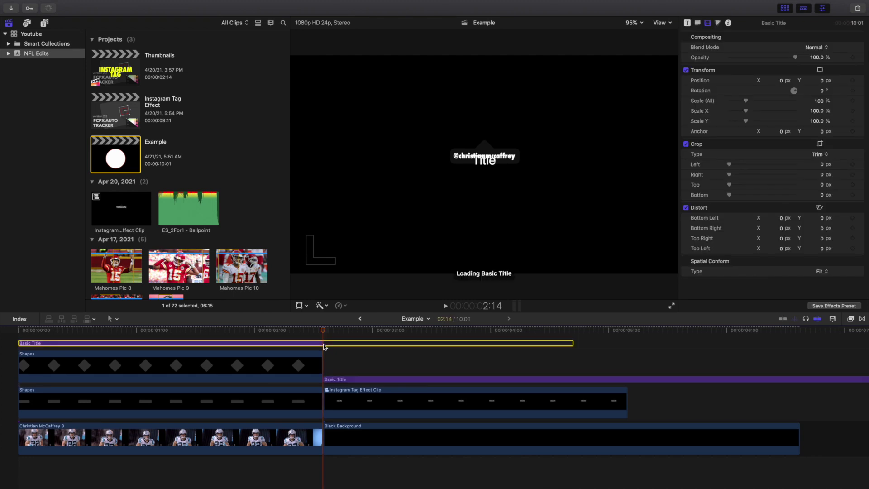
pyautogui.click(340, 380)
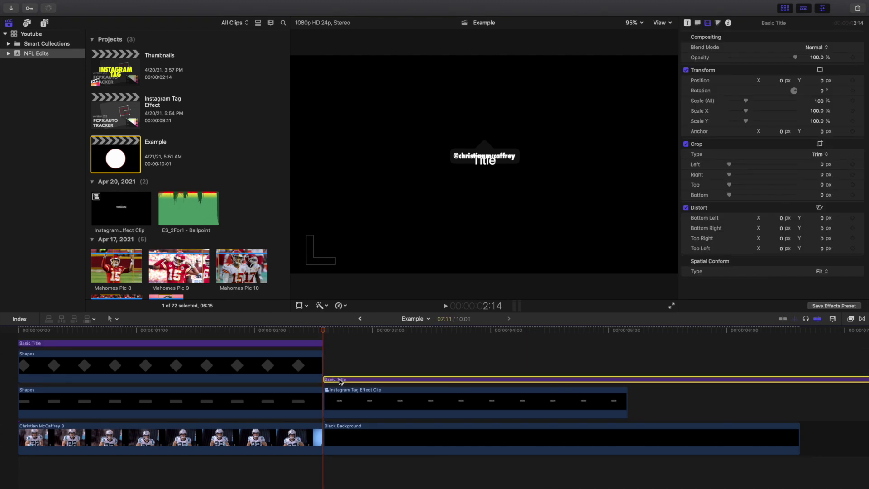
pyautogui.press('Delete')
pyautogui.click(125, 329)
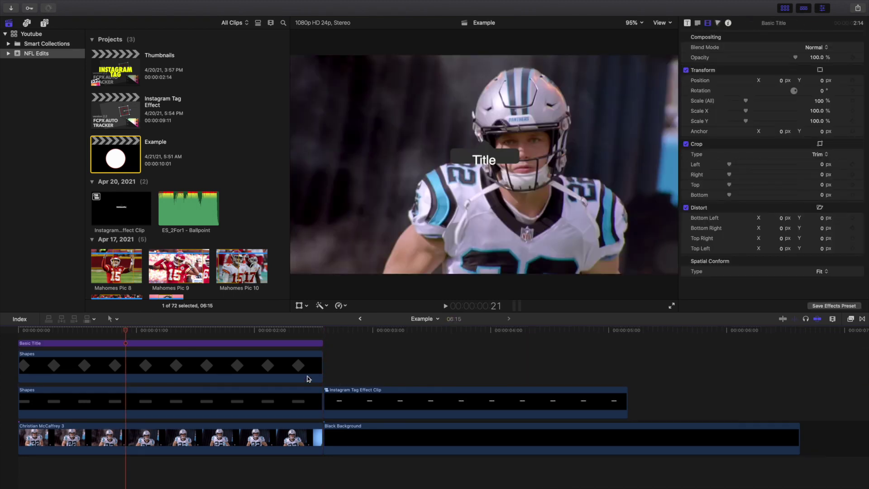
# Copy the handle text from the title inside the Instagram Tag Effect Clip compound clip
pyautogui.doubleClick(349, 395)
pyautogui.click(262, 348)
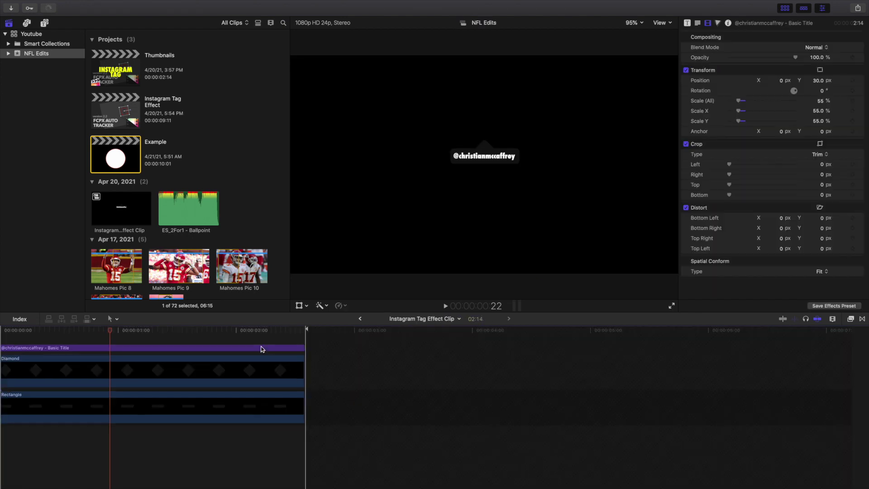
pyautogui.click(261, 348)
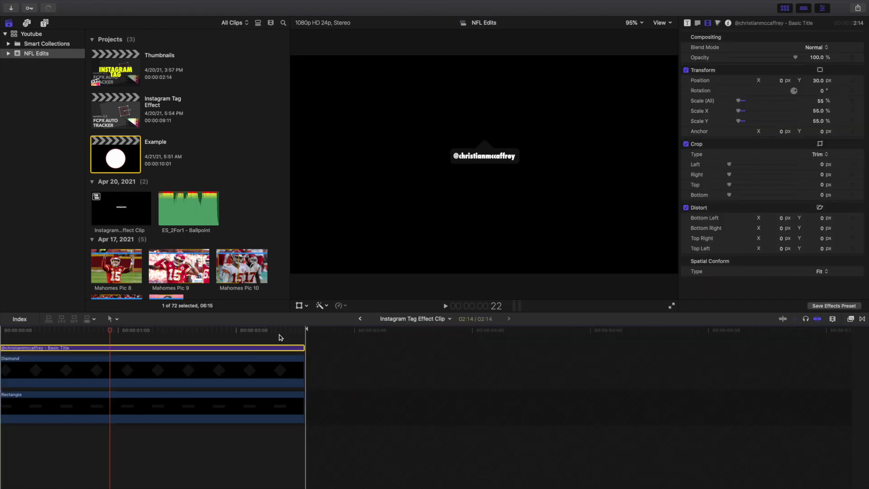
pyautogui.click(686, 22)
pyautogui.click(698, 22)
pyautogui.tripleClick(721, 63)
pyautogui.press('super+c')
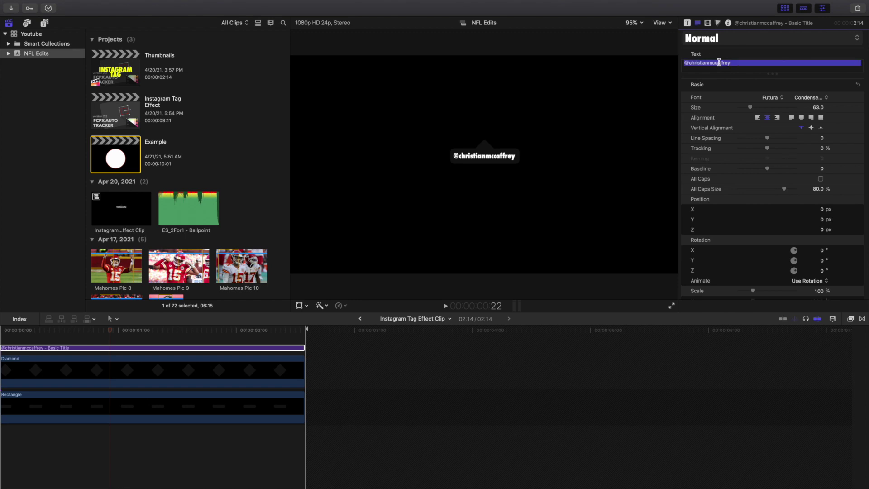
# Return to the Example project and replace the new Basic Title's placeholder text with the copied handle
pyautogui.click(360, 319)
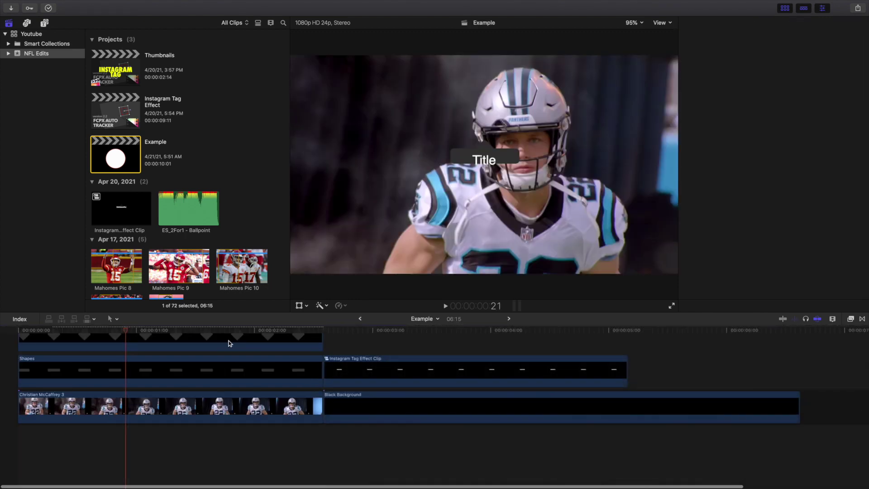
pyautogui.click(226, 344)
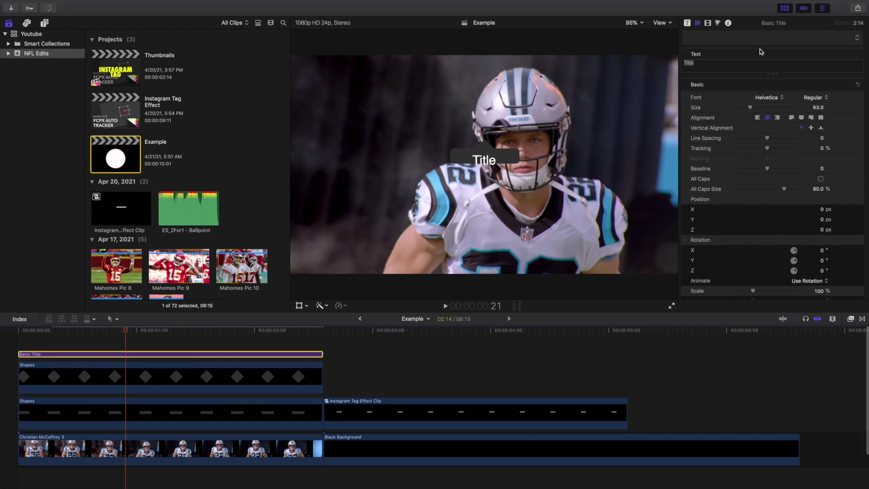
pyautogui.press('super+v')
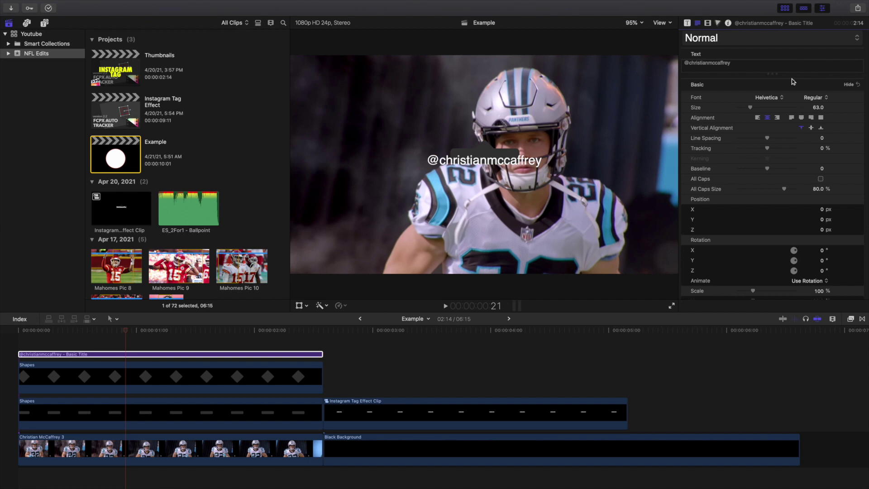
# Set the handle title's Y position to 30 px and its overall scale to 58% so it fits the bubble
pyautogui.click(708, 23)
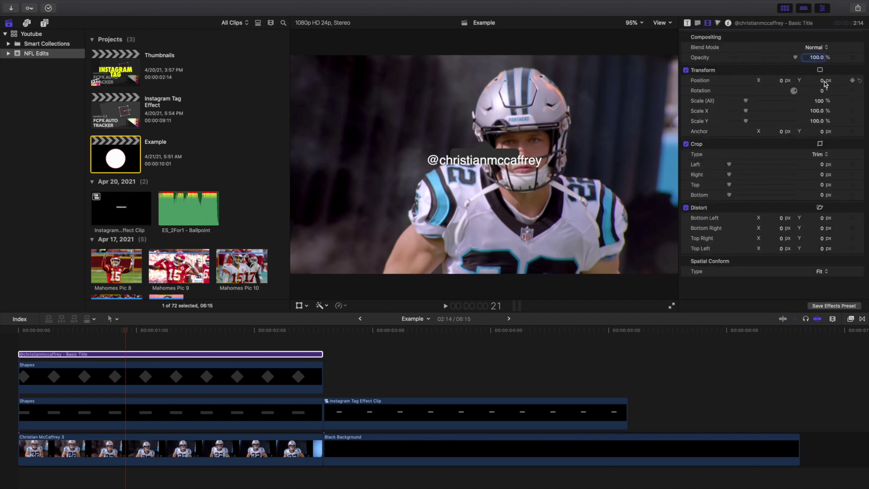
pyautogui.click(821, 80)
pyautogui.press('Return')
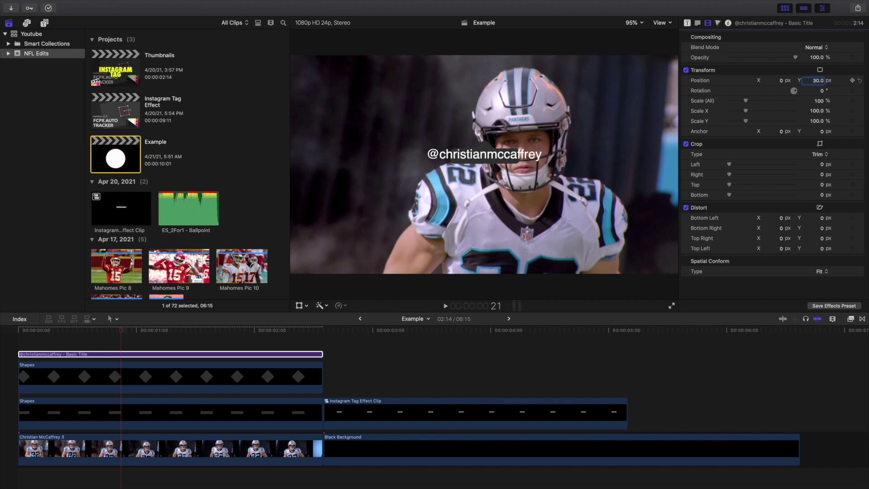
pyautogui.click(819, 100)
pyautogui.write('58')
pyautogui.press('Return')
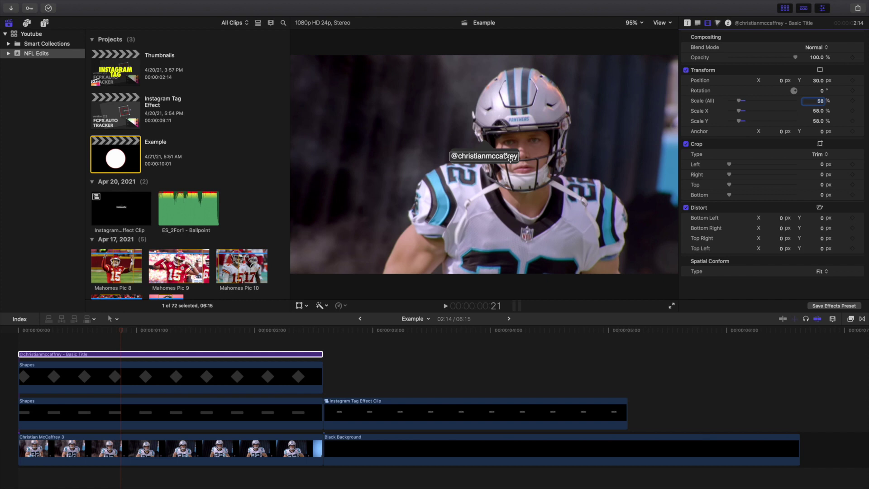
pyautogui.click(632, 23)
pyautogui.click(644, 84)
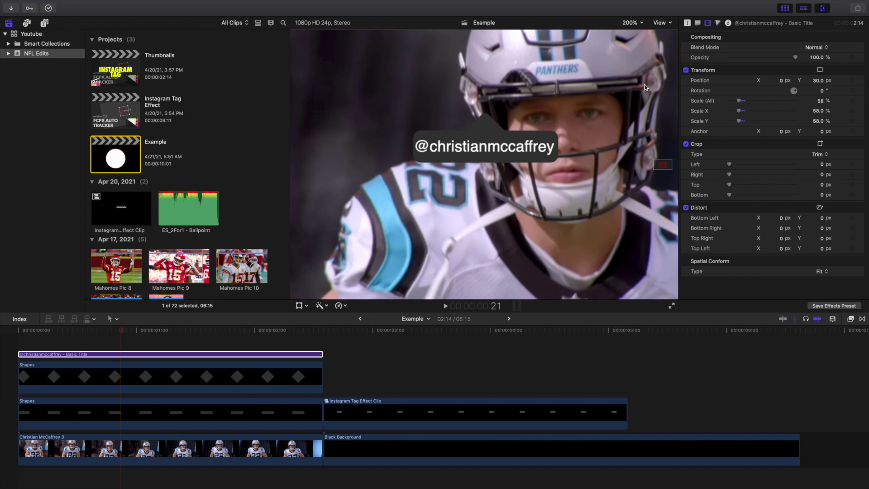
pyautogui.click(629, 24)
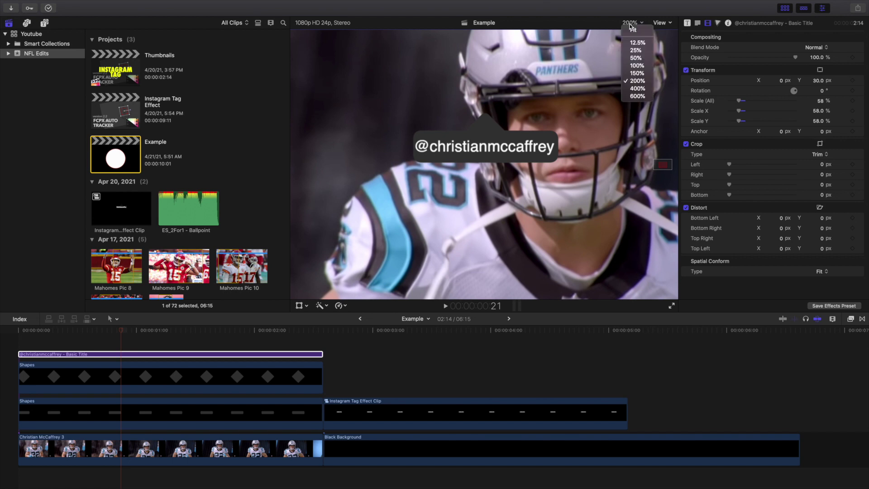
pyautogui.click(631, 31)
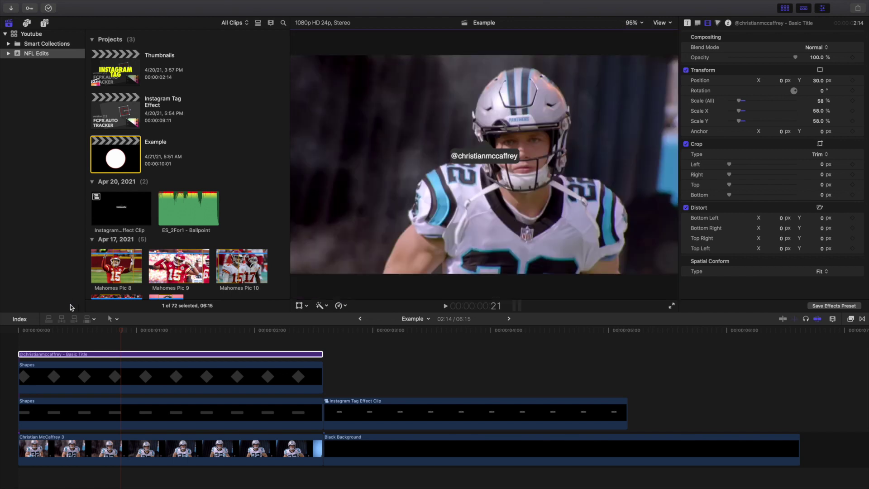
# Combine the handle title and both Shapes clips into a compound clip named Example Clip in the NFL Edits event
pyautogui.click(44, 344)
pyautogui.moveTo(60, 343); pyautogui.dragTo(134, 410)
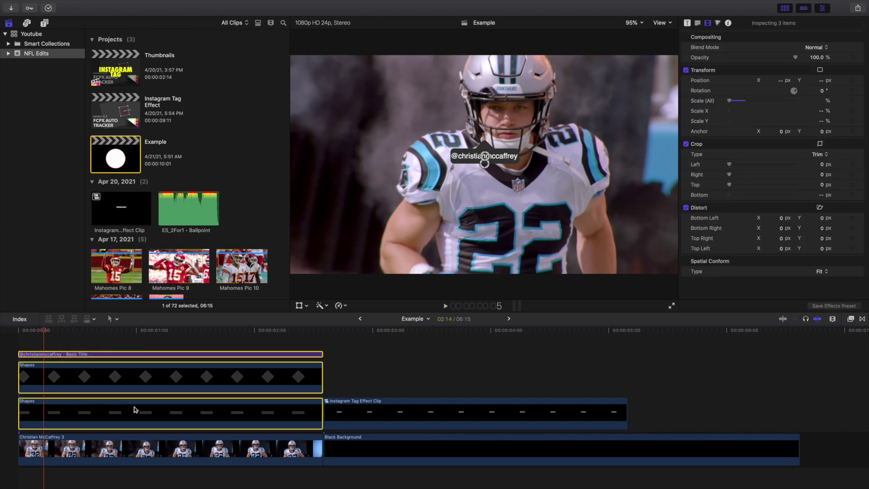
pyautogui.hotkey('alt', 'g')
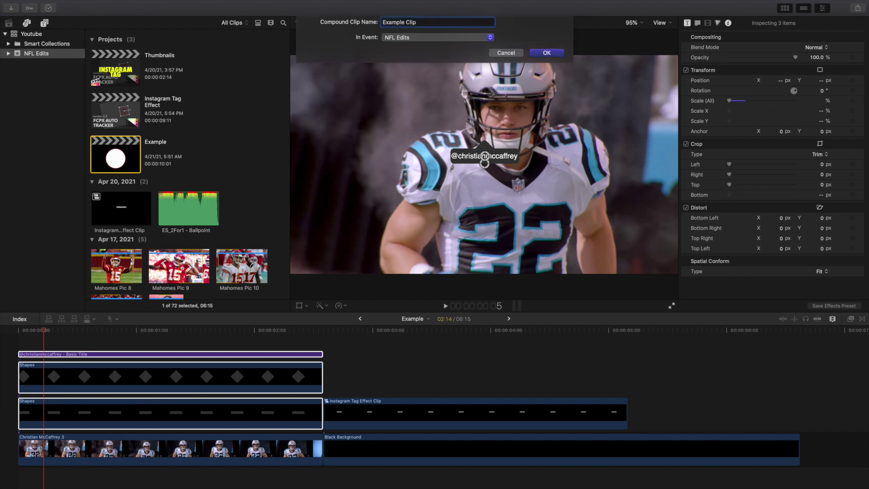
pyautogui.press('Return')
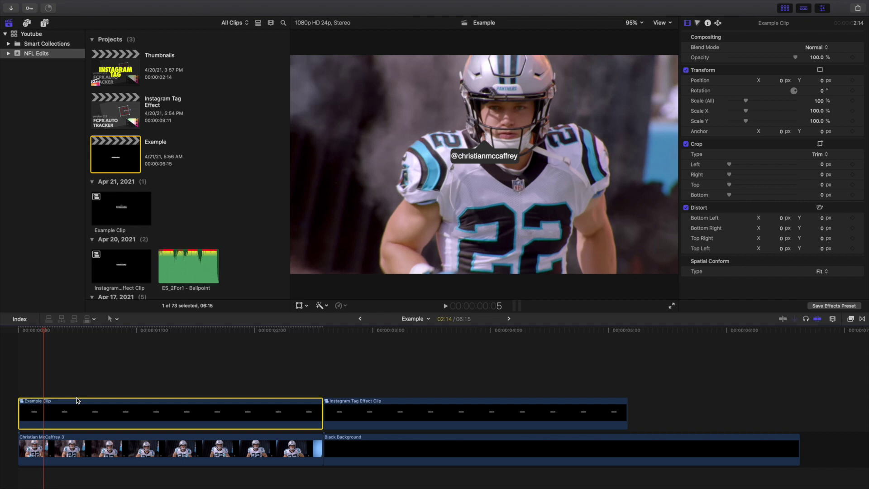
pyautogui.click(299, 306)
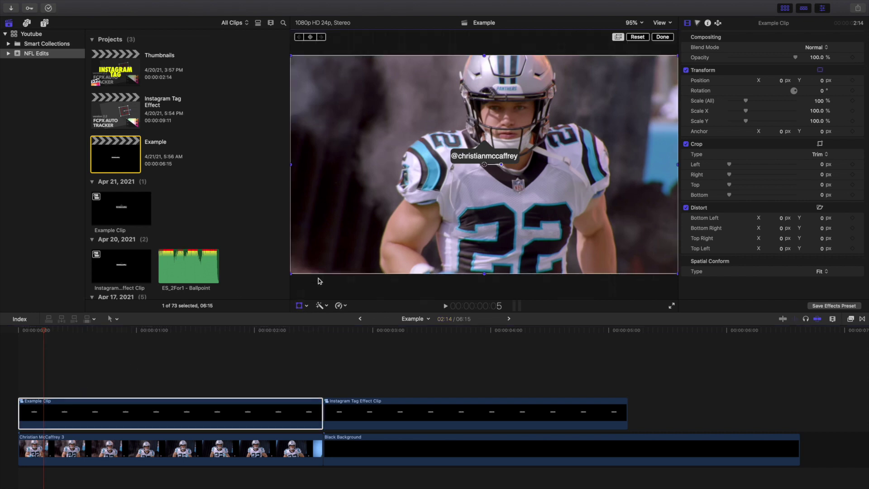
pyautogui.moveTo(488, 171); pyautogui.dragTo(456, 181)
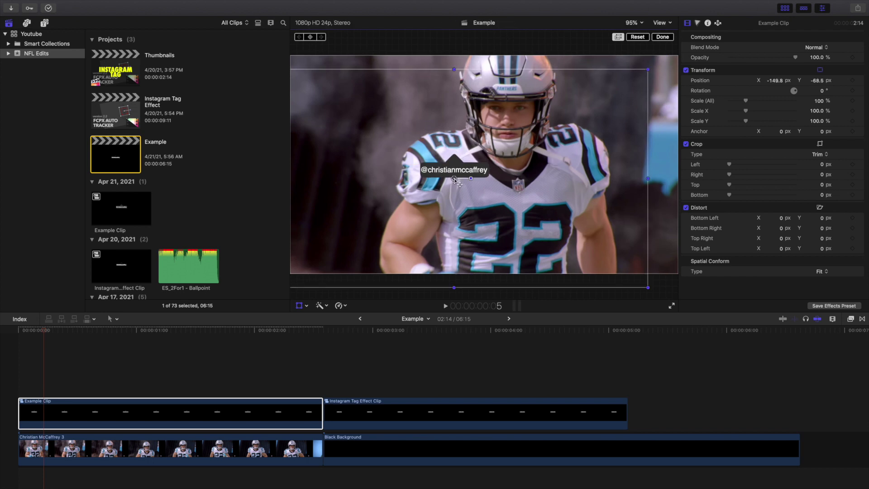
pyautogui.press('super+z')
pyautogui.click(662, 38)
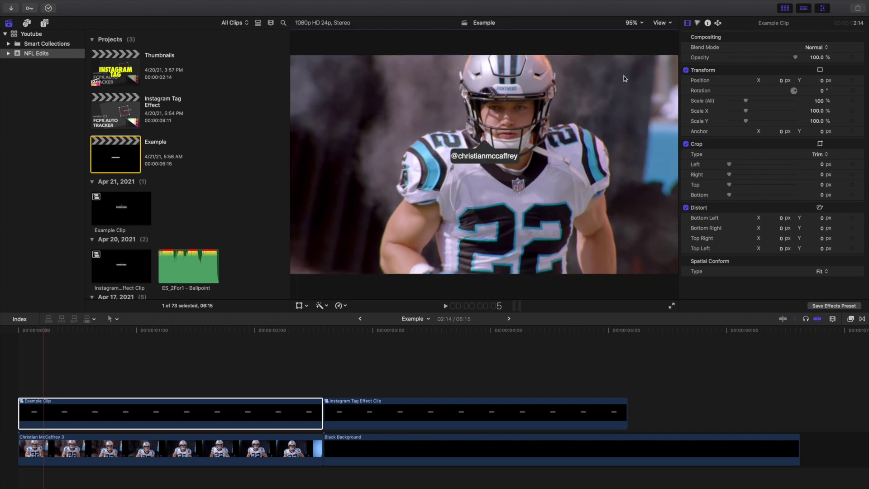
# Move Example Clip off the player footage to directly after Instagram Tag Effect Clip in the timeline
pyautogui.scroll(-3, 155, 333)
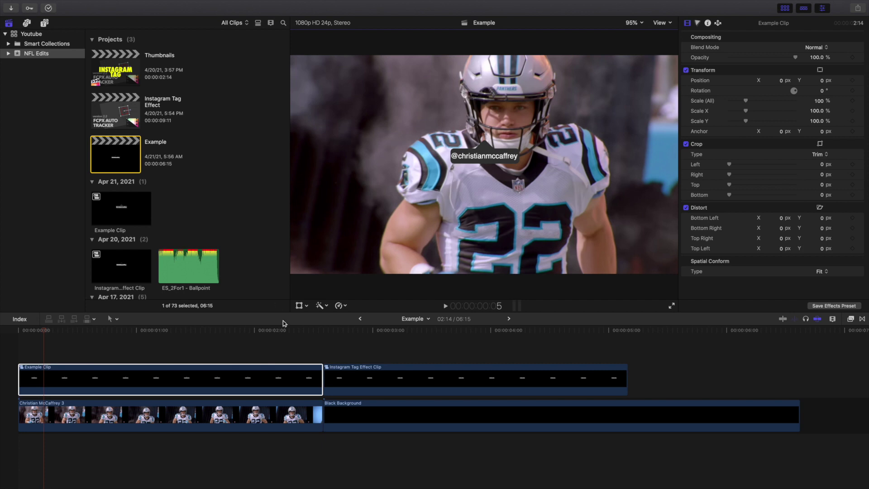
pyautogui.click(226, 354)
pyautogui.press('super+minus')
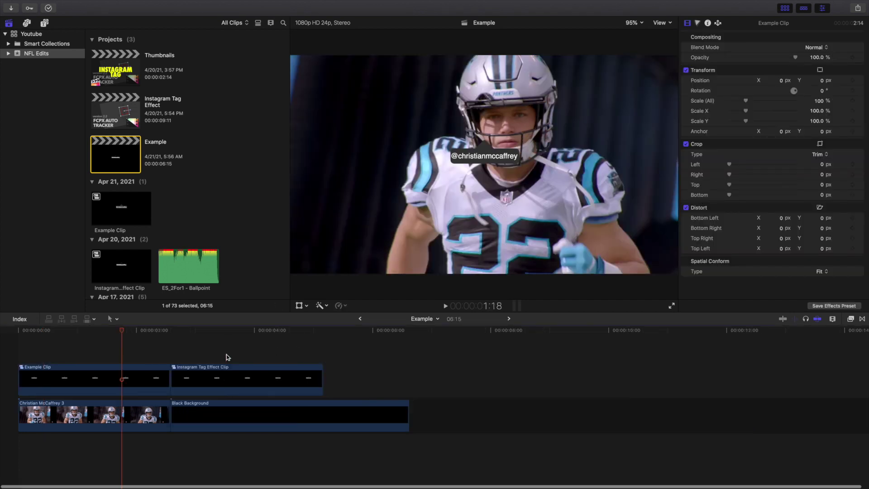
pyautogui.moveTo(114, 378); pyautogui.dragTo(401, 367)
pyautogui.click(351, 354)
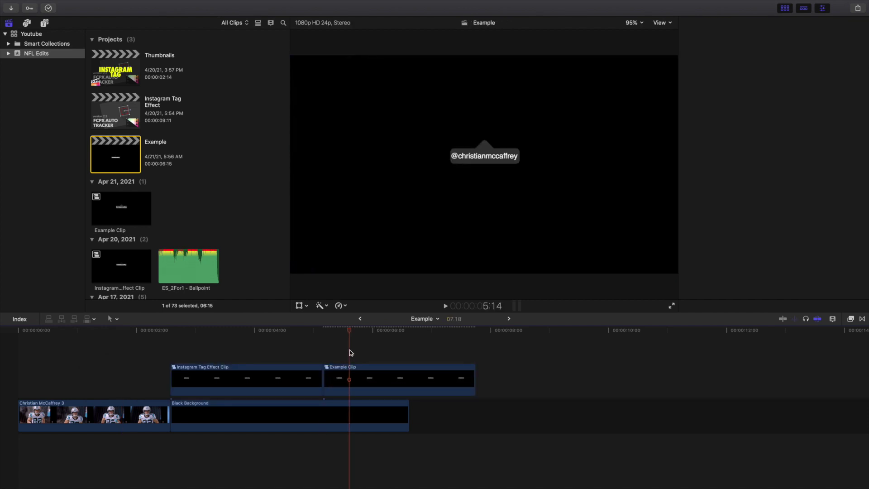
# Add the Pixel Film Studios auto tracker's Drop Zone title above the player footage at the start of the timeline
pyautogui.click(6, 383)
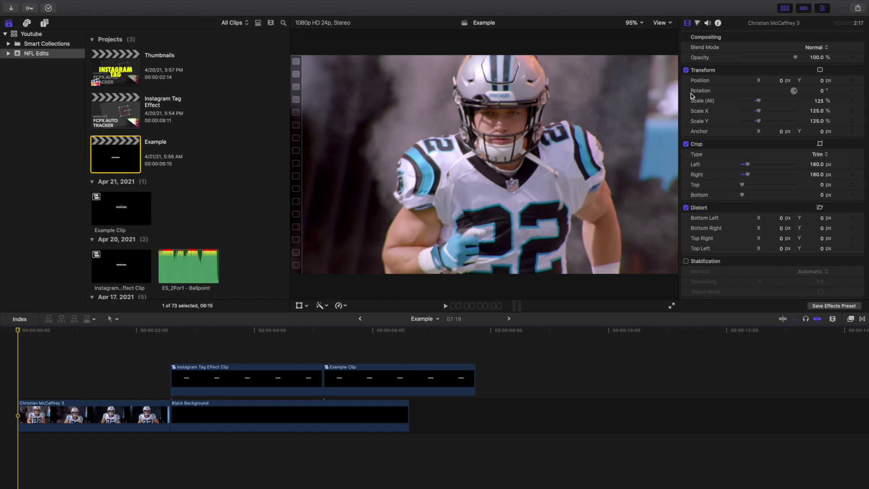
pyautogui.moveTo(848, 88)
pyautogui.press('super+equal')
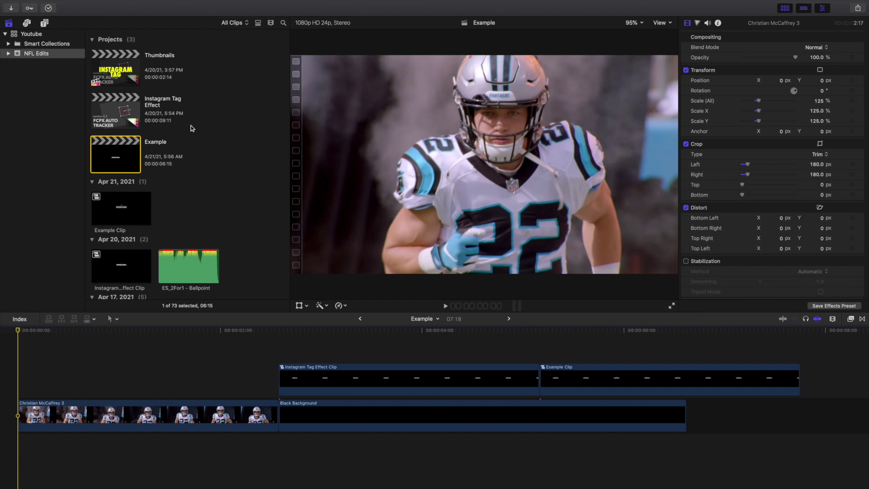
pyautogui.click(44, 23)
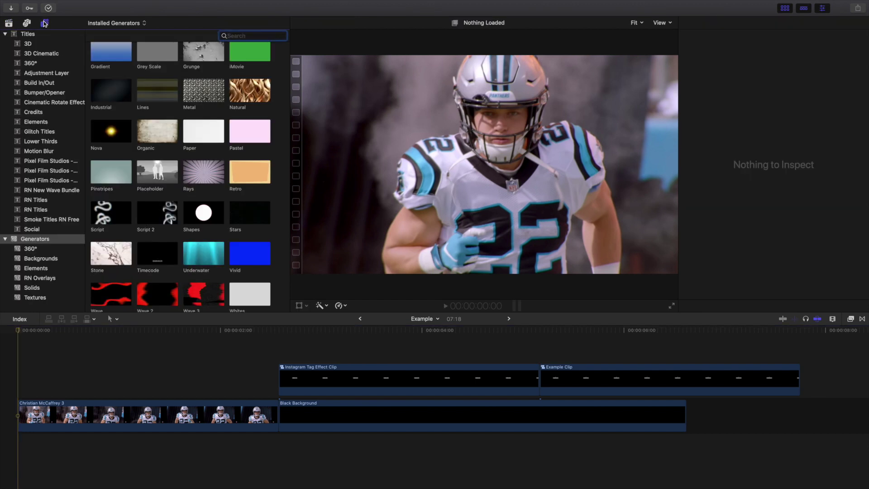
pyautogui.click(36, 163)
pyautogui.moveTo(111, 60); pyautogui.dragTo(23, 351)
# Split the Drop Zone title at 2:14, where the player footage ends, and delete the excess part
pyautogui.click(239, 358)
pyautogui.click(278, 355)
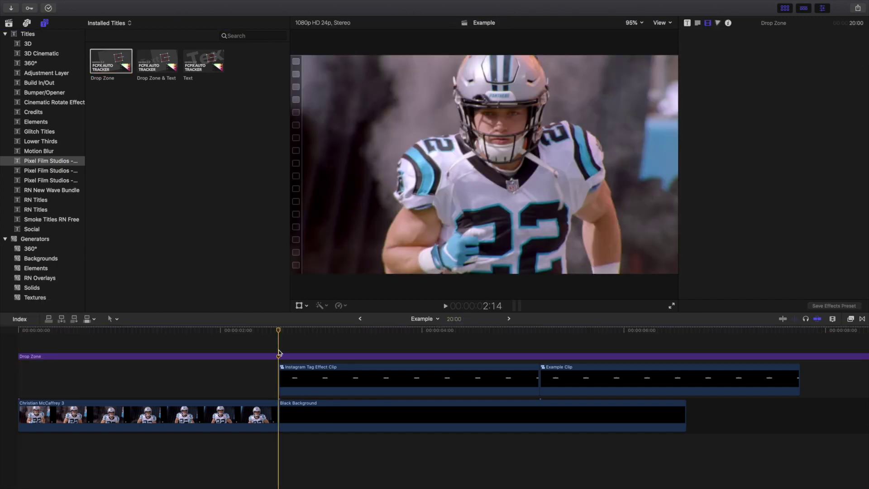
pyautogui.press('super+b')
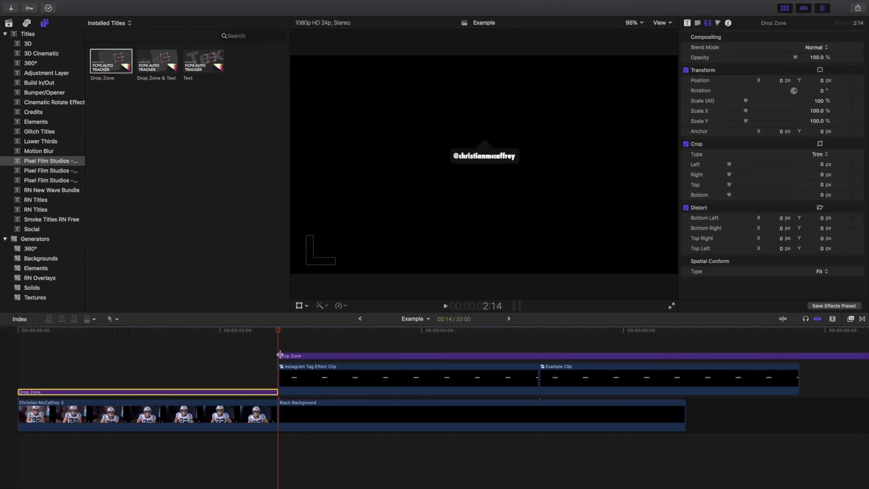
pyautogui.click(287, 359)
pyautogui.press('Delete')
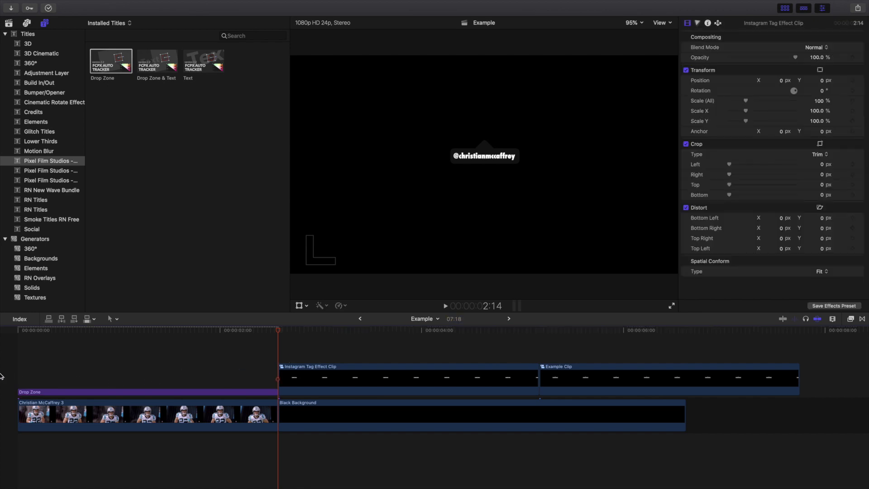
# Open the Track Editor for the Drop Zone title with the Example project's playhead at the start
pyautogui.press('Home')
pyautogui.click(8, 22)
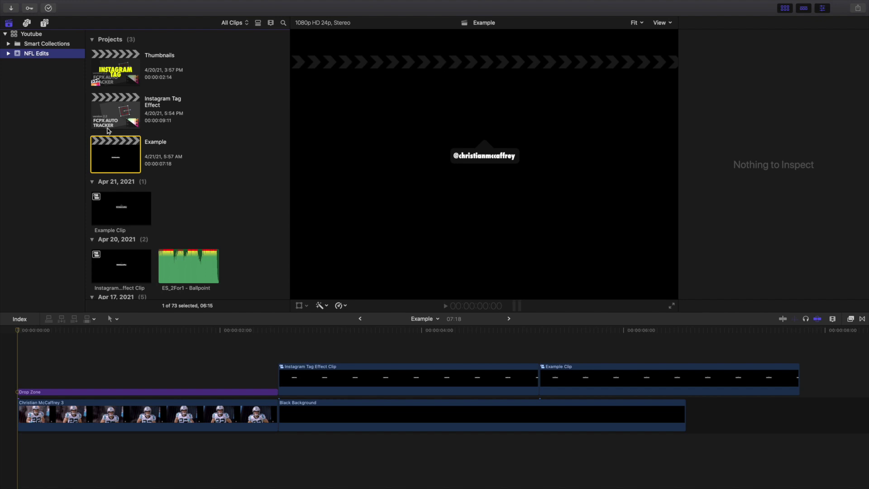
pyautogui.doubleClick(125, 165)
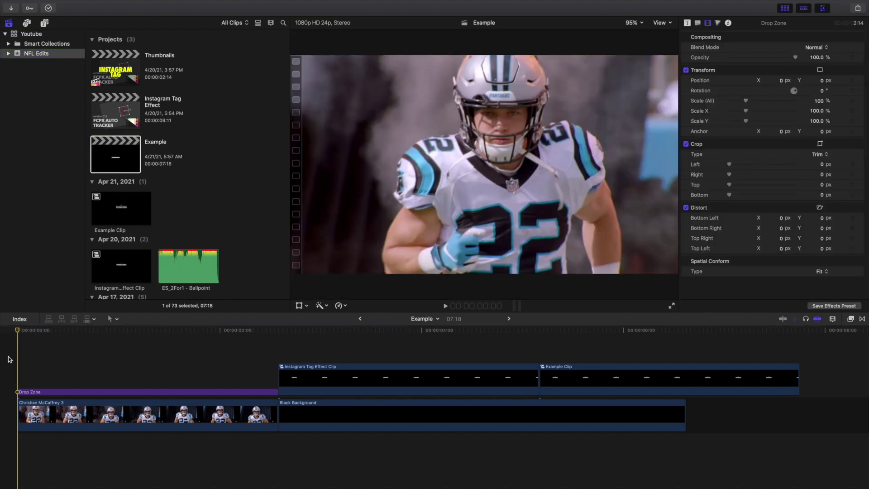
pyautogui.click(36, 391)
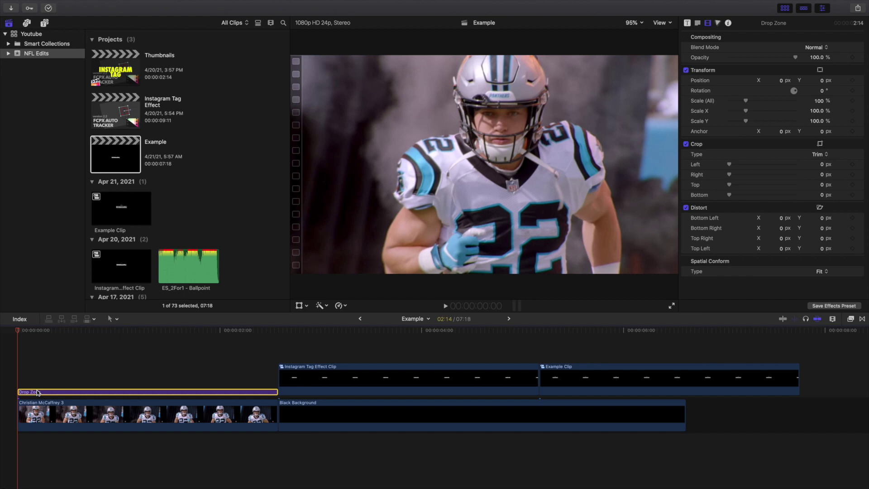
pyautogui.click(686, 23)
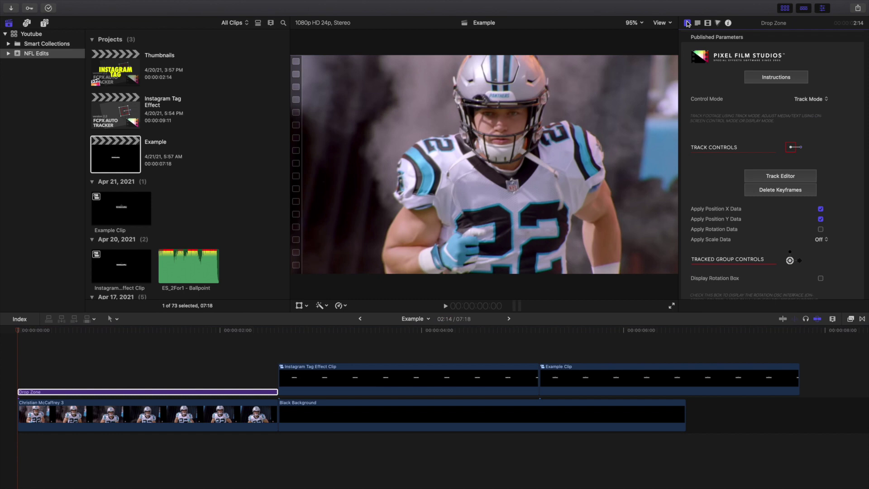
pyautogui.click(770, 177)
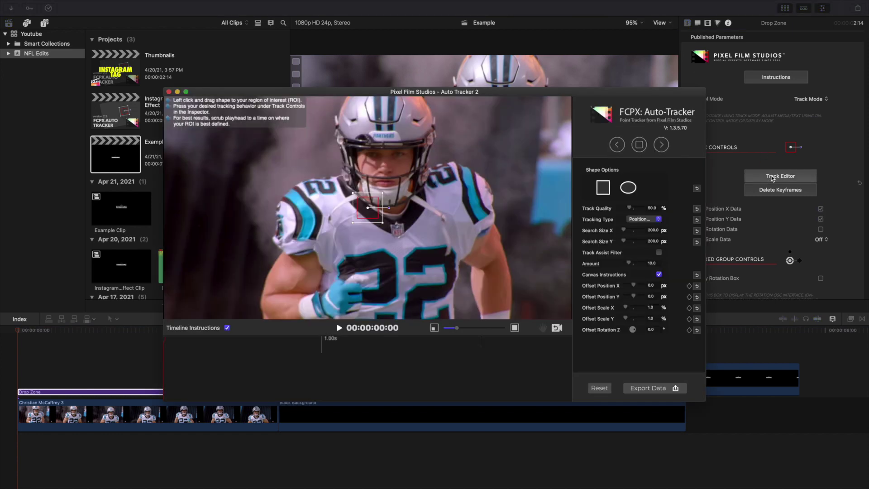
# Set Track Quality to 100% and Tracking Type to Position + Scale + Rotation, and fit the tracking region over the jersey's NFL shield
pyautogui.moveTo(629, 208); pyautogui.dragTo(643, 208)
pyautogui.click(653, 219)
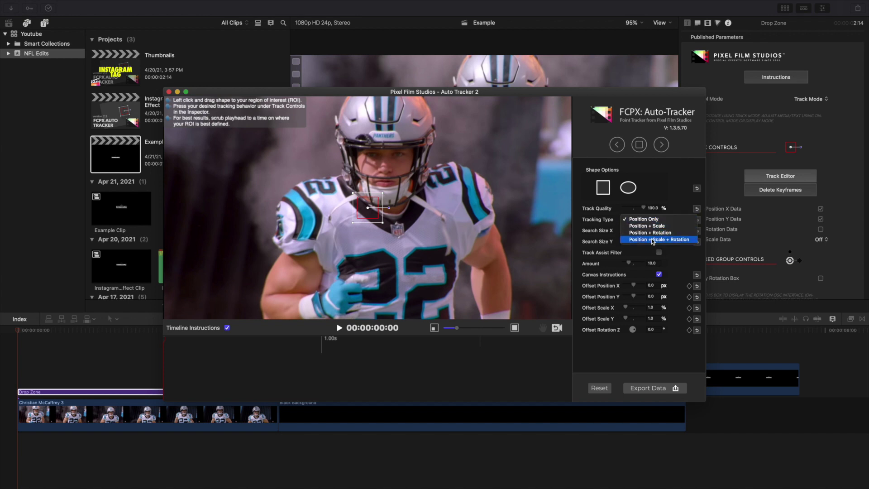
pyautogui.click(643, 241)
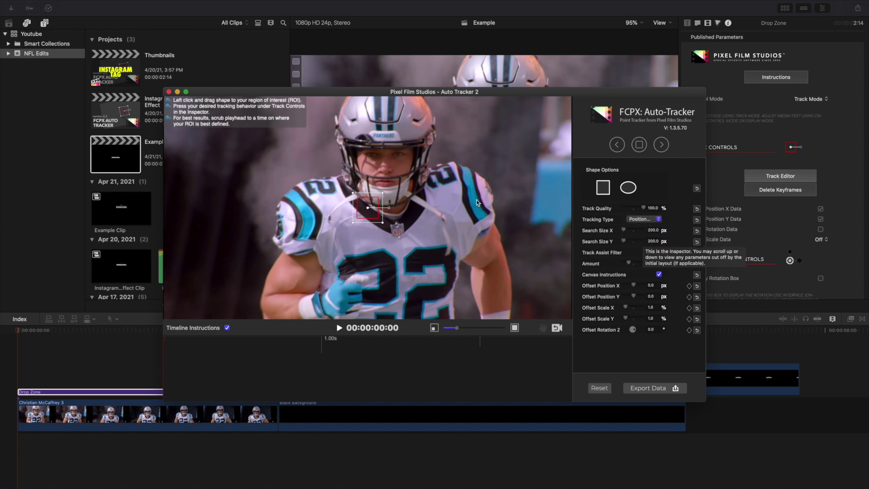
pyautogui.moveTo(362, 213); pyautogui.dragTo(395, 236)
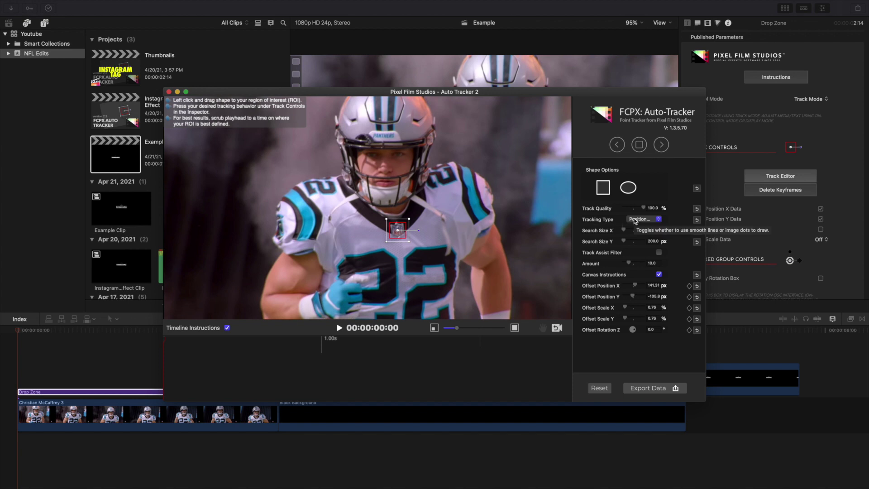
# Track the region forward through the footage and export the tracking data to the title
pyautogui.click(660, 145)
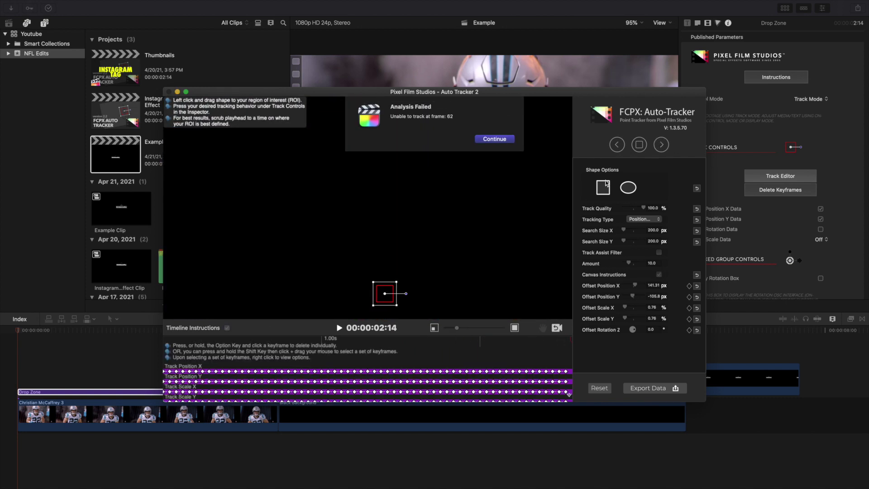
pyautogui.click(494, 139)
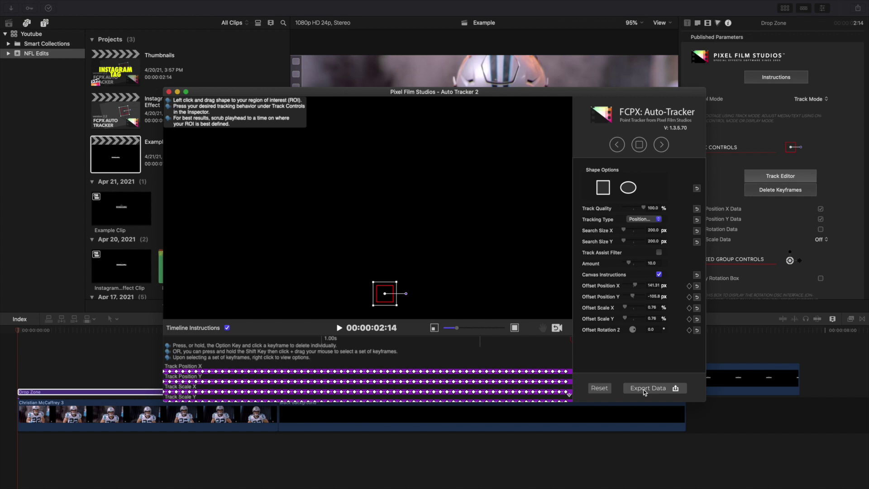
pyautogui.click(644, 390)
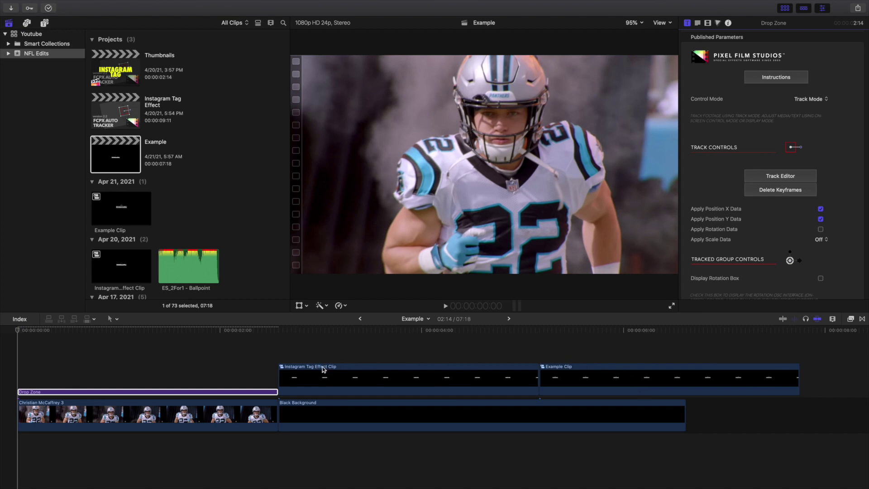
# Set the Drop Zone title's control mode to Display Mode
pyautogui.click(149, 392)
pyautogui.click(817, 99)
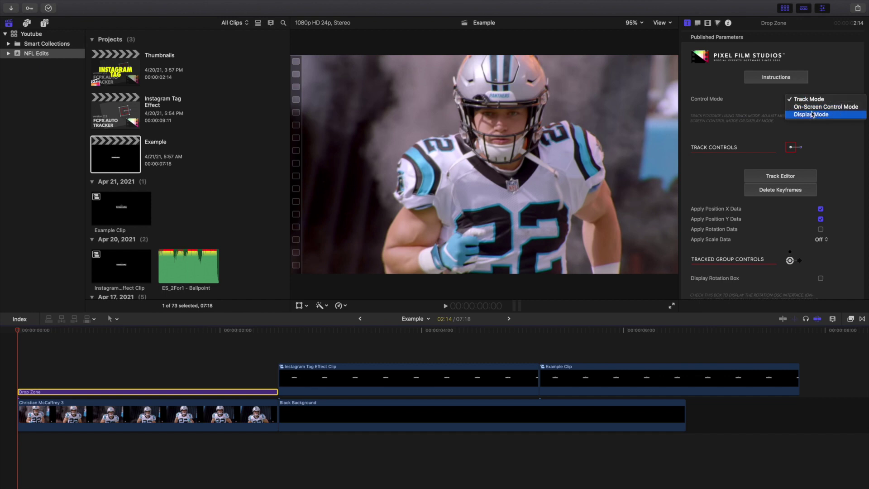
pyautogui.click(812, 115)
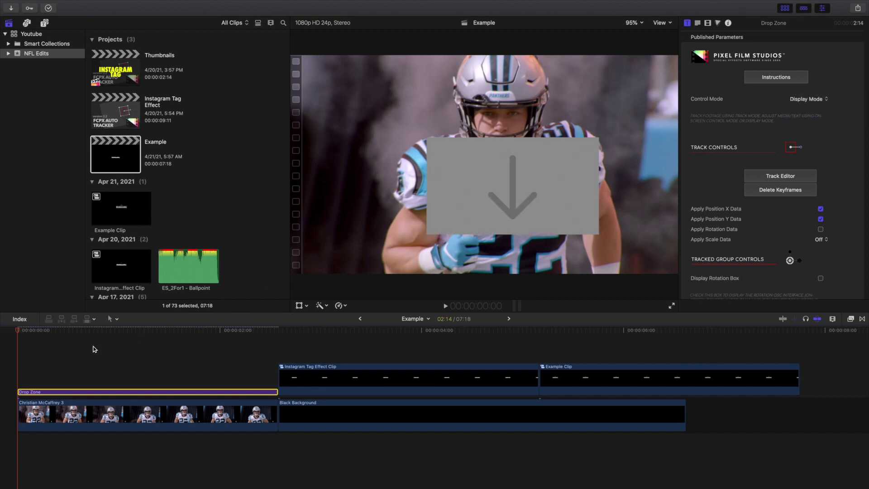
# Play the footage twice from the start to check how the drop zone placeholder follows the player
pyautogui.click(19, 373)
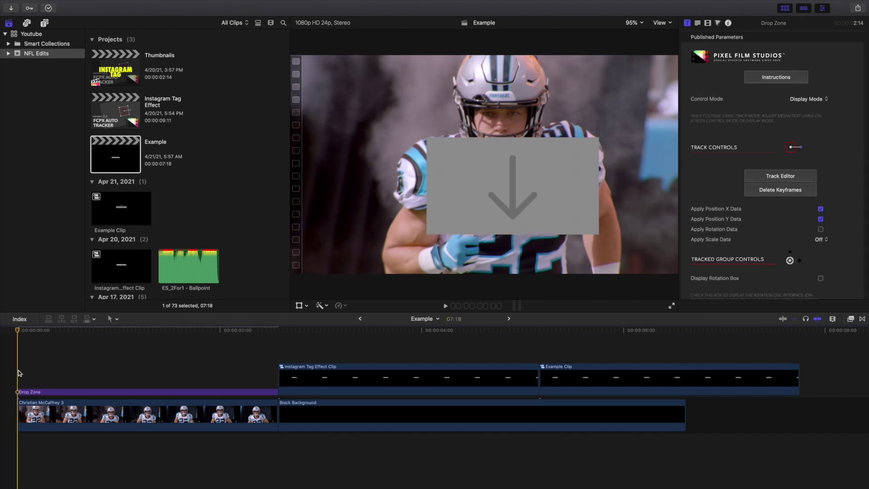
pyautogui.press('space')
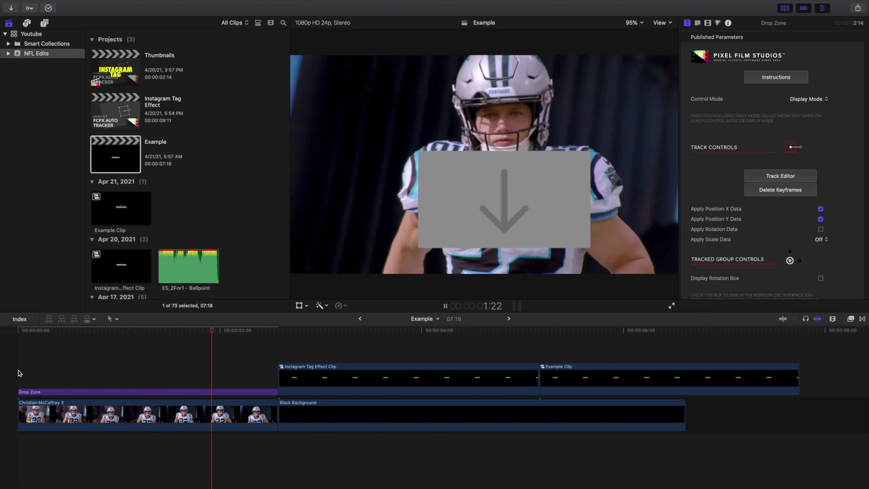
pyautogui.press('space')
pyautogui.press('Home')
pyautogui.press('space')
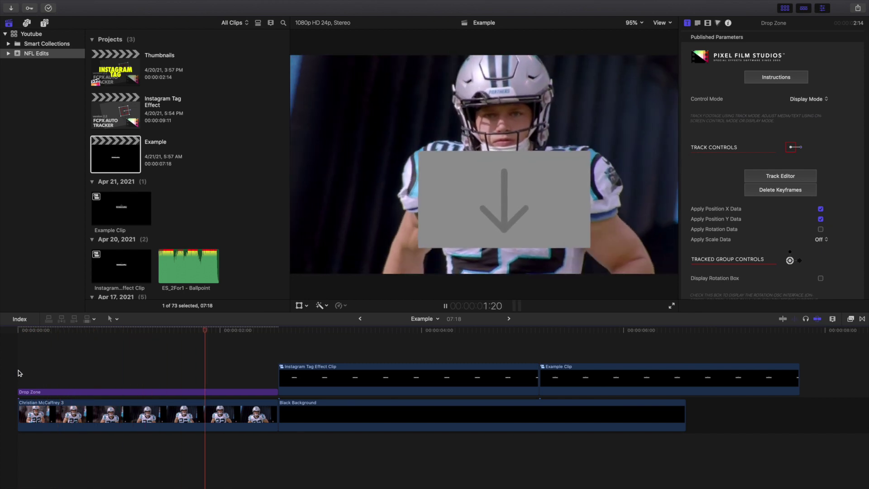
pyautogui.press('space')
pyautogui.press('Home')
# Assign Example Clip as the Drop Zone title's source and play back the tracked tag
pyautogui.scroll(-4, 764, 245)
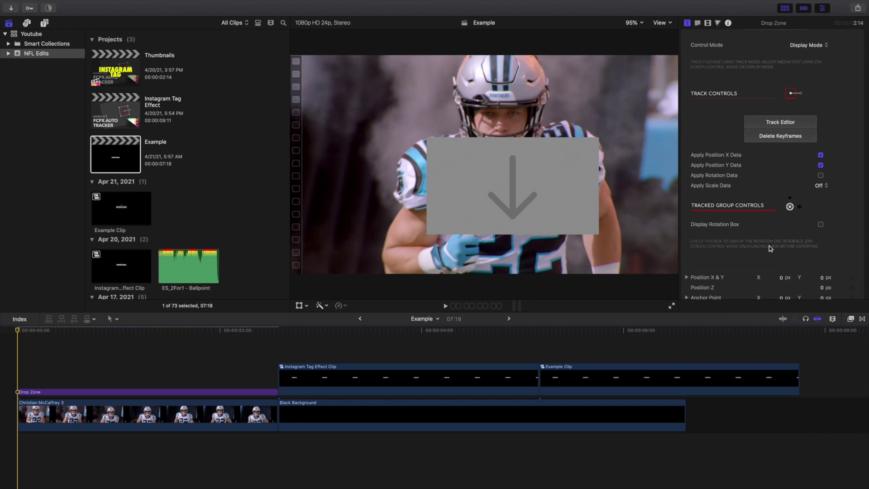
pyautogui.scroll(-8, 770, 248)
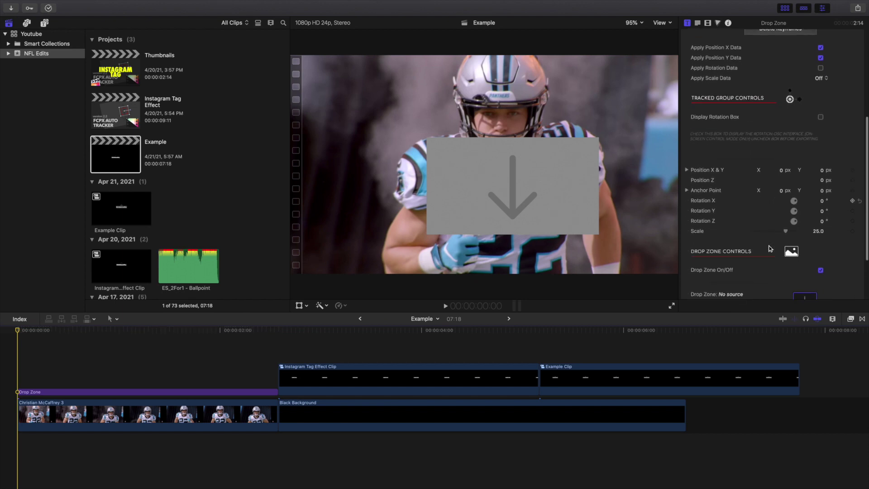
pyautogui.scroll(-3, 769, 248)
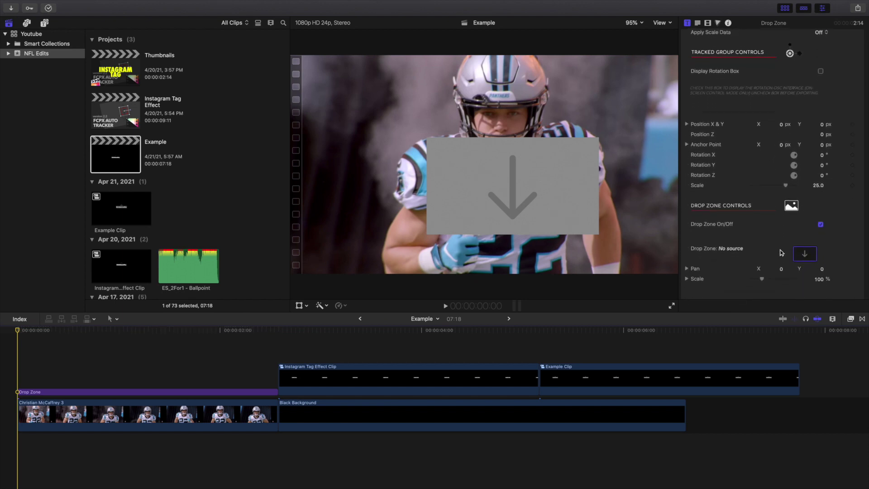
pyautogui.click(803, 254)
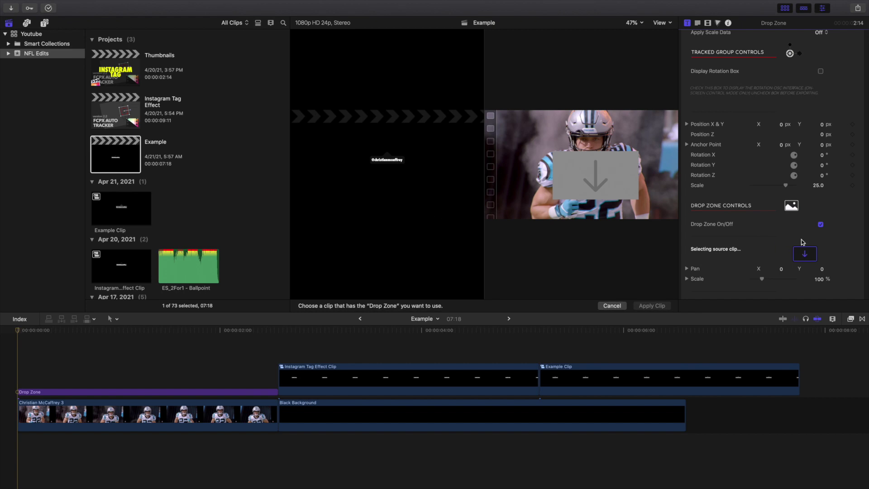
pyautogui.click(612, 379)
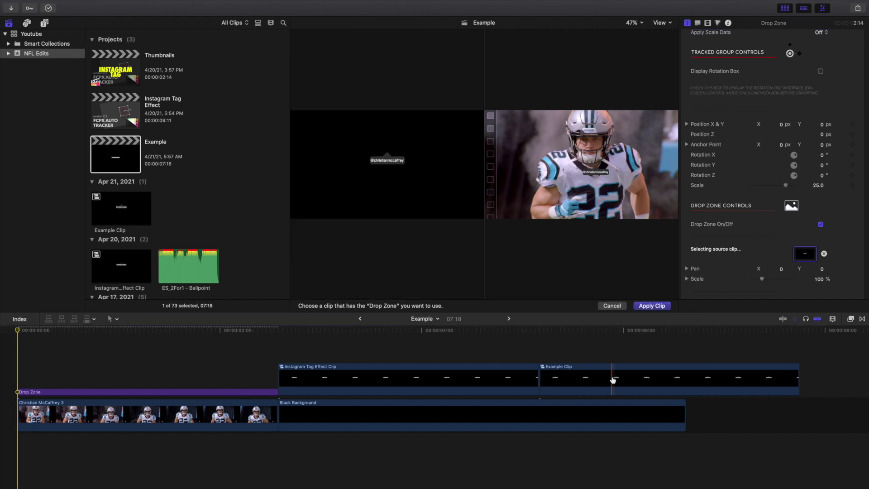
pyautogui.click(650, 306)
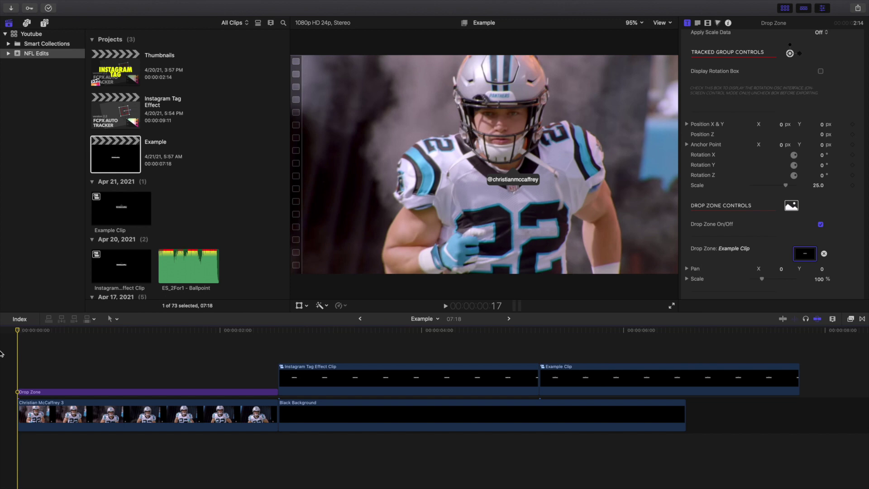
pyautogui.press('space')
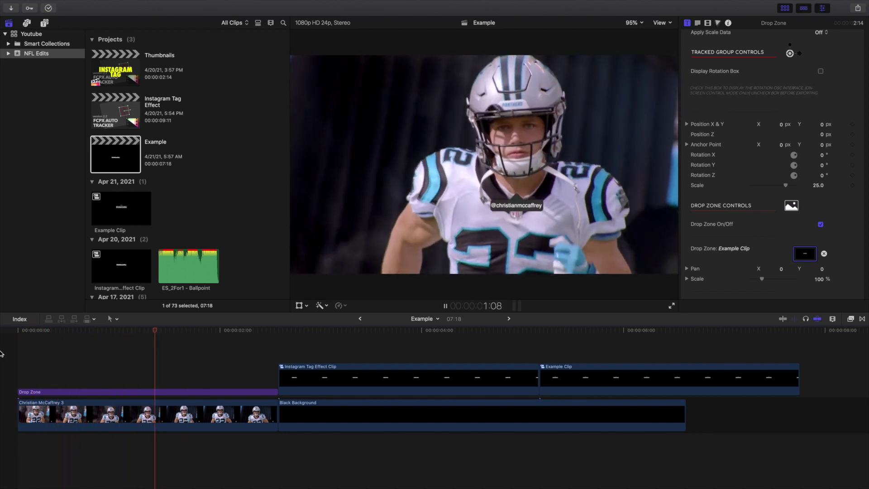
# Scale the Drop Zone's Example Clip to 140% and set its vertical pan to -45.5
pyautogui.press('space')
pyautogui.press('Home')
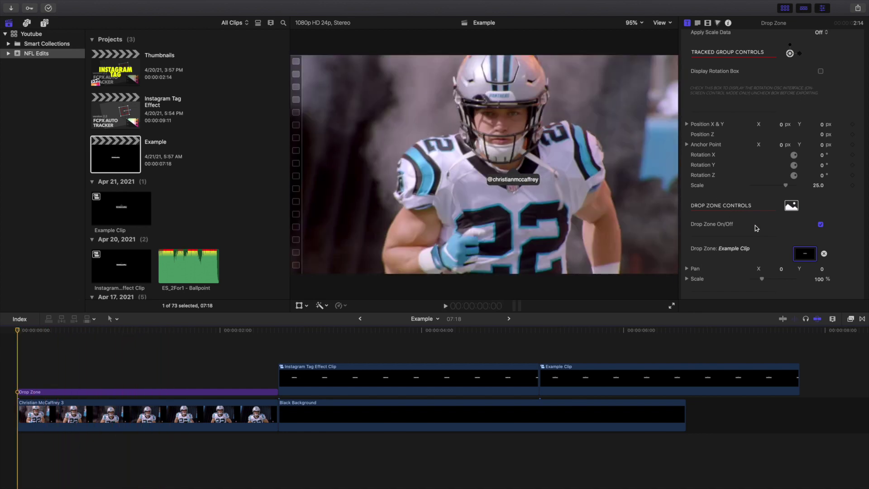
pyautogui.scroll(-2, 763, 228)
pyautogui.click(819, 255)
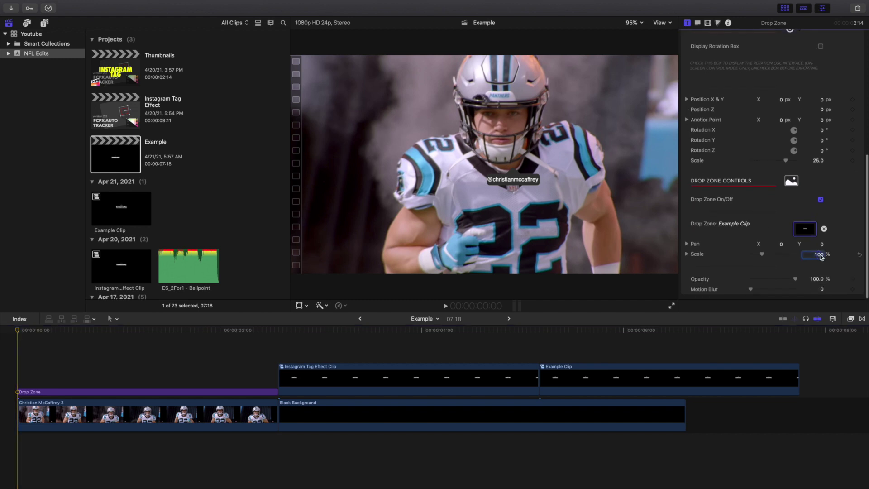
pyautogui.write('1')
pyautogui.press('Return')
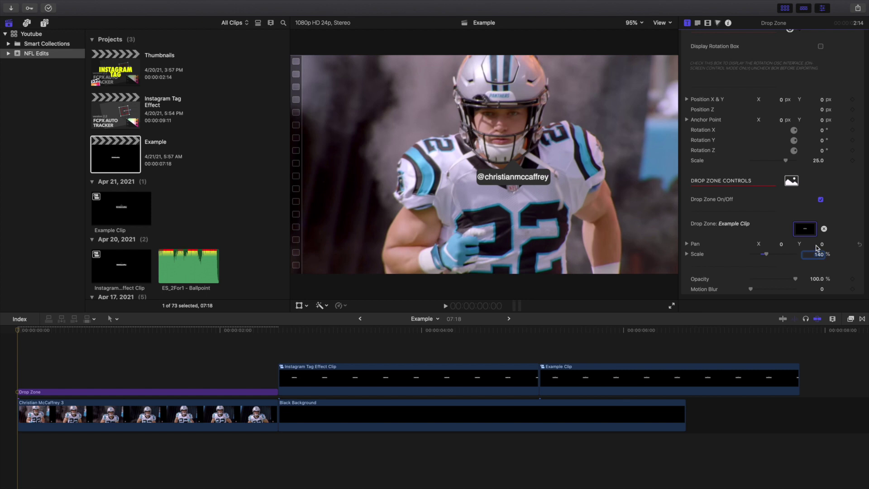
pyautogui.moveTo(821, 244); pyautogui.dragTo(821, 244)
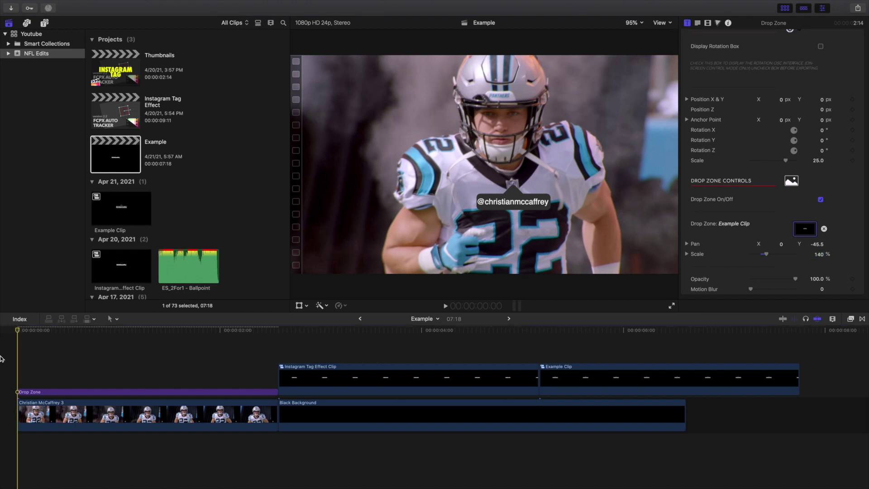
# Play the footage from the start several times to check how the enlarged tag follows the player
pyautogui.press('space')
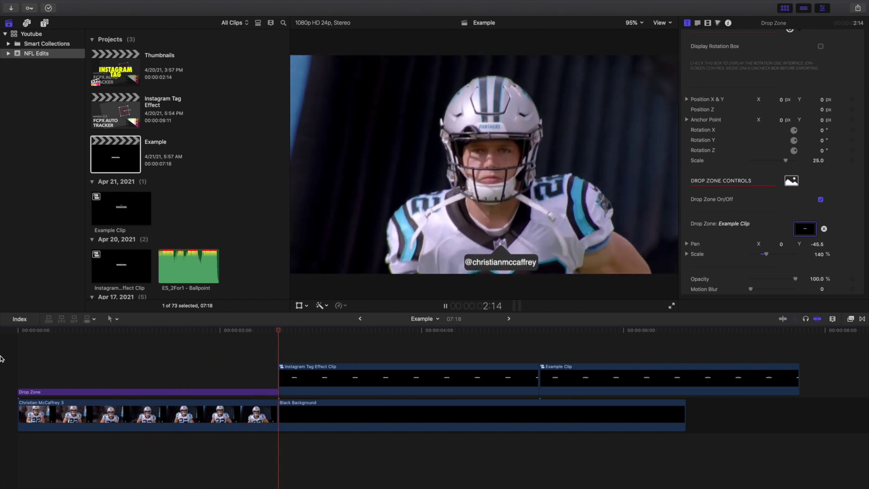
pyautogui.press('space')
pyautogui.press('Home')
pyautogui.press('space')
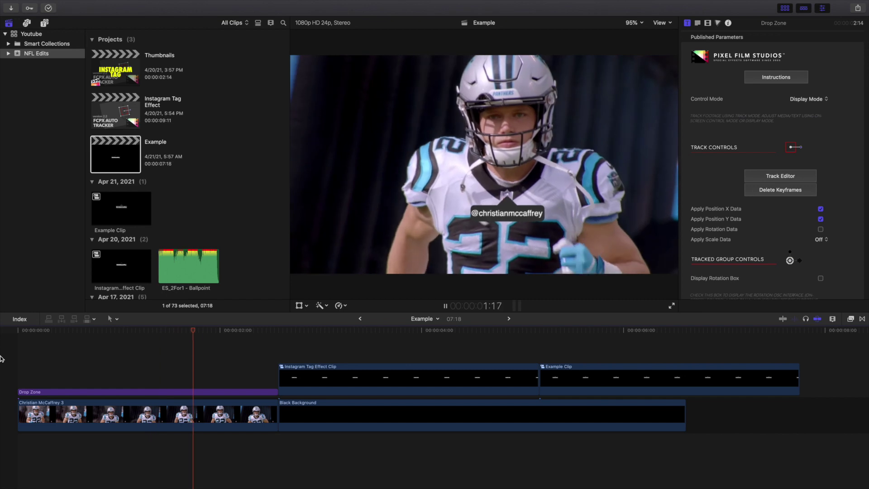
pyautogui.press('space')
pyautogui.press('Home')
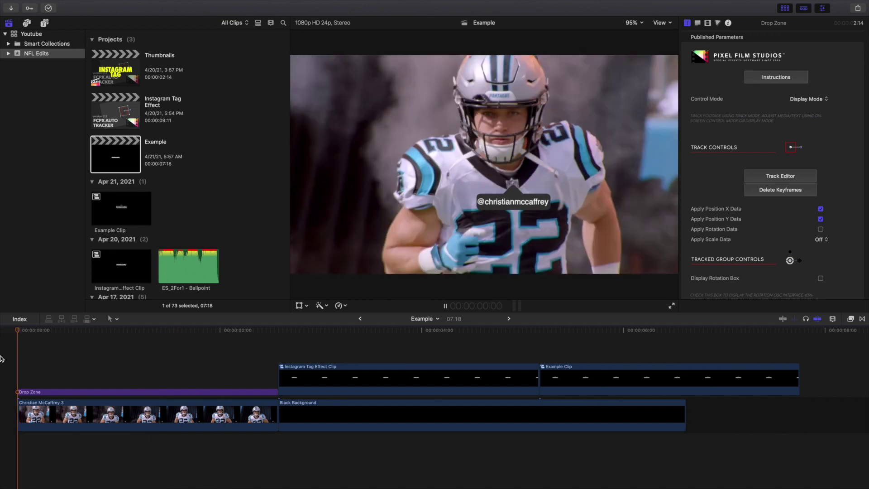
pyautogui.press('space')
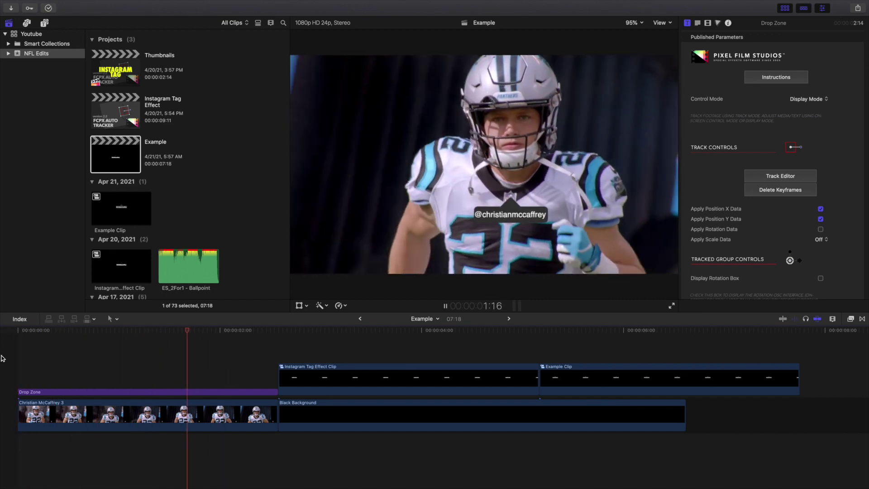
pyautogui.press('space')
# Open the Instagram Tag Effect Clip compound clip and examine the text, shape and transform settings of its title, diamond and rectangle layers
pyautogui.doubleClick(281, 377)
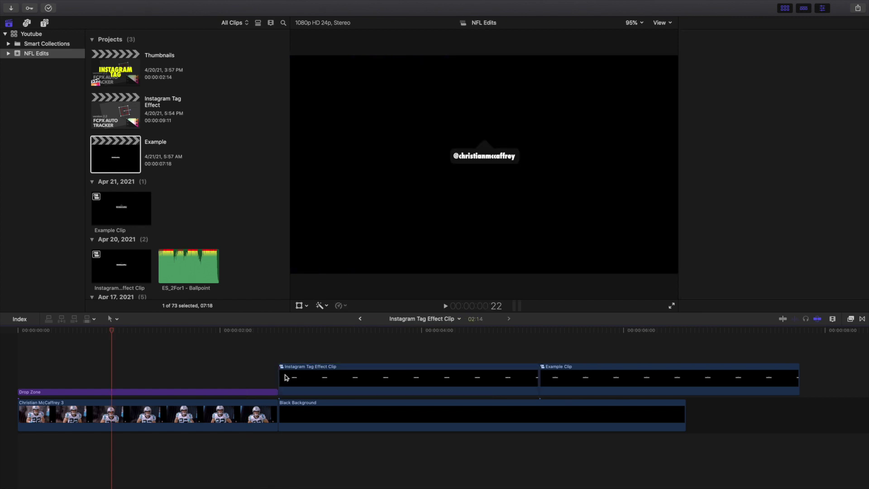
pyautogui.click(177, 349)
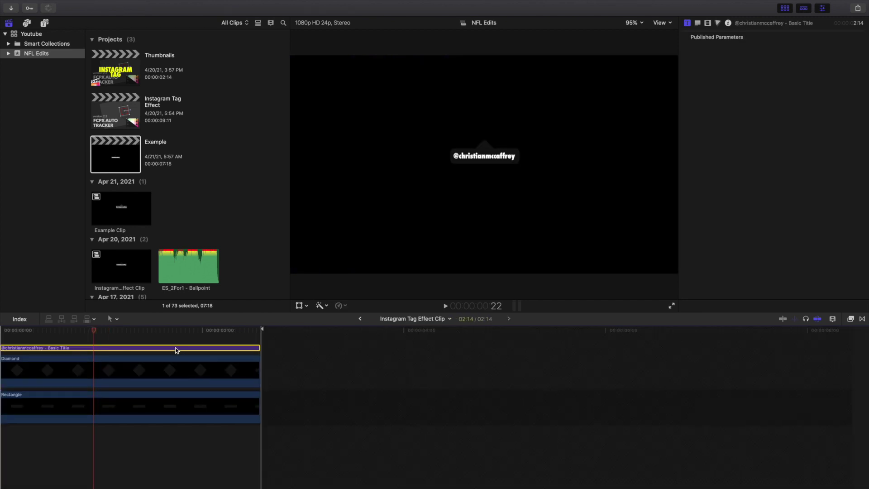
pyautogui.click(697, 23)
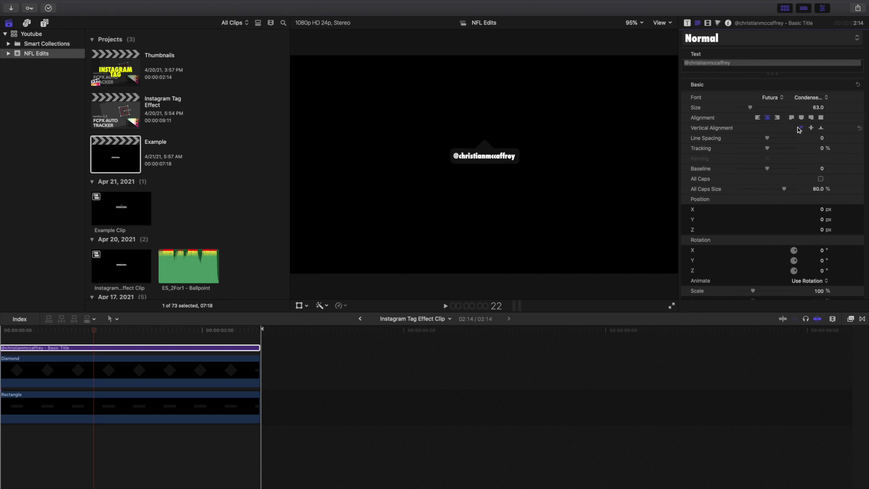
pyautogui.click(708, 23)
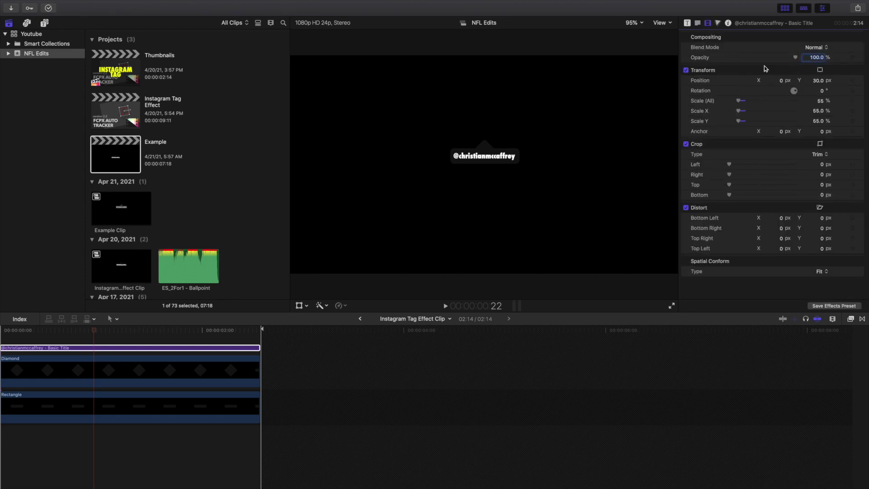
pyautogui.click(180, 364)
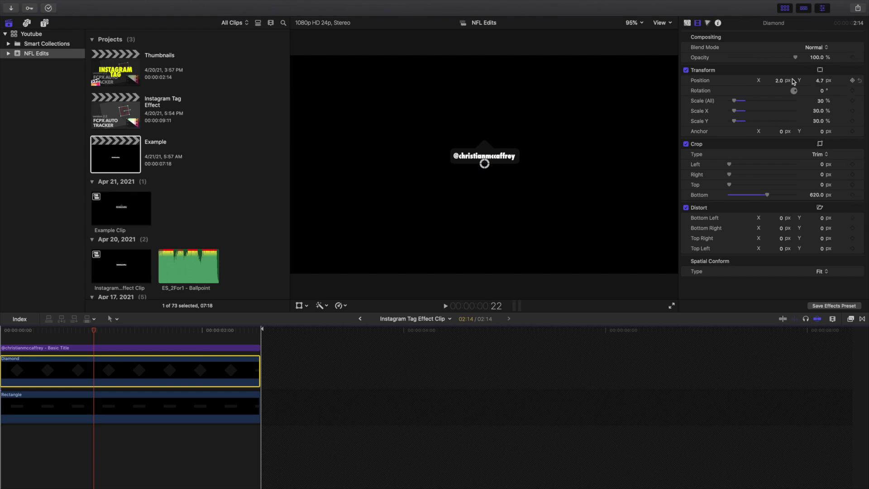
pyautogui.click(687, 23)
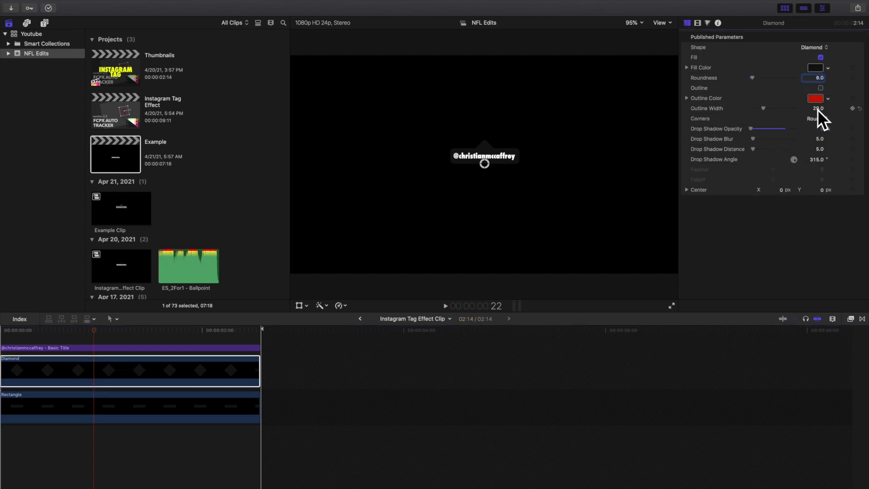
pyautogui.click(189, 410)
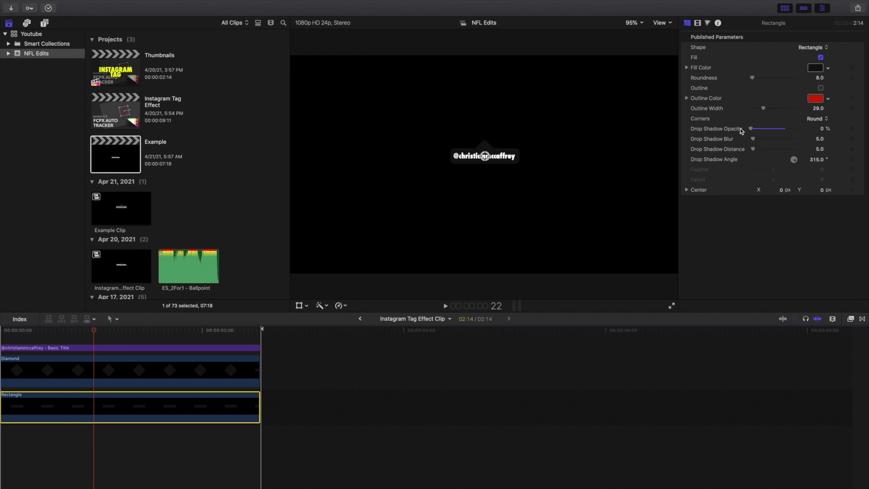
pyautogui.click(697, 23)
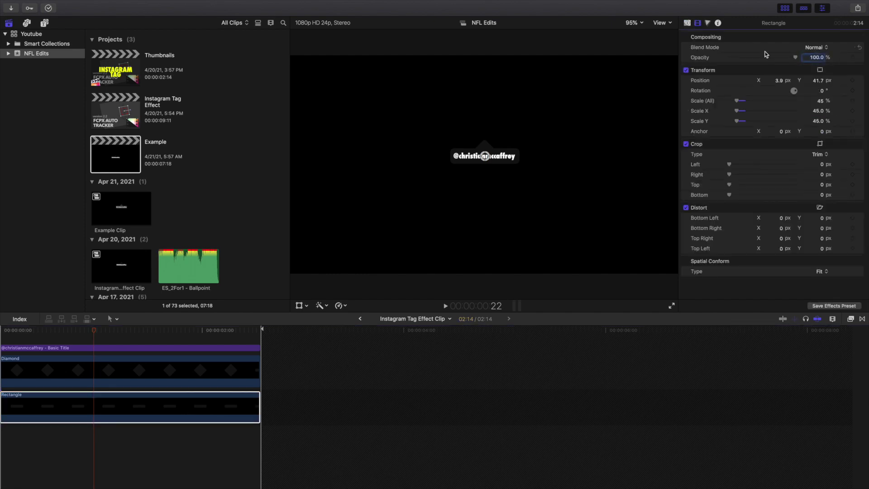